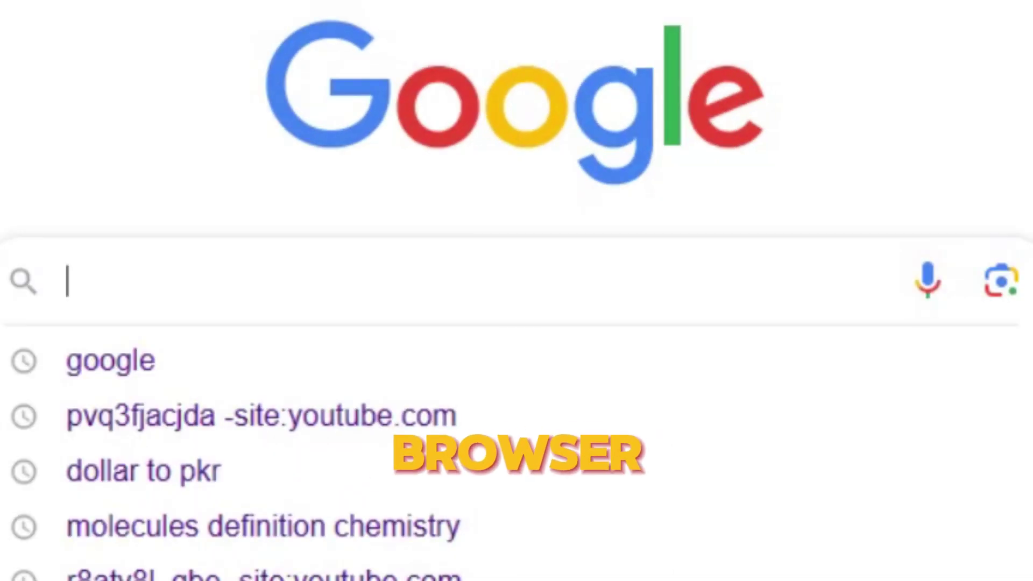
# - Search Google for 'GOOGLE EARTH STUDIO' and open the Google Earth Studio result in a new tab
pyautogui.write('GOOGLE ')
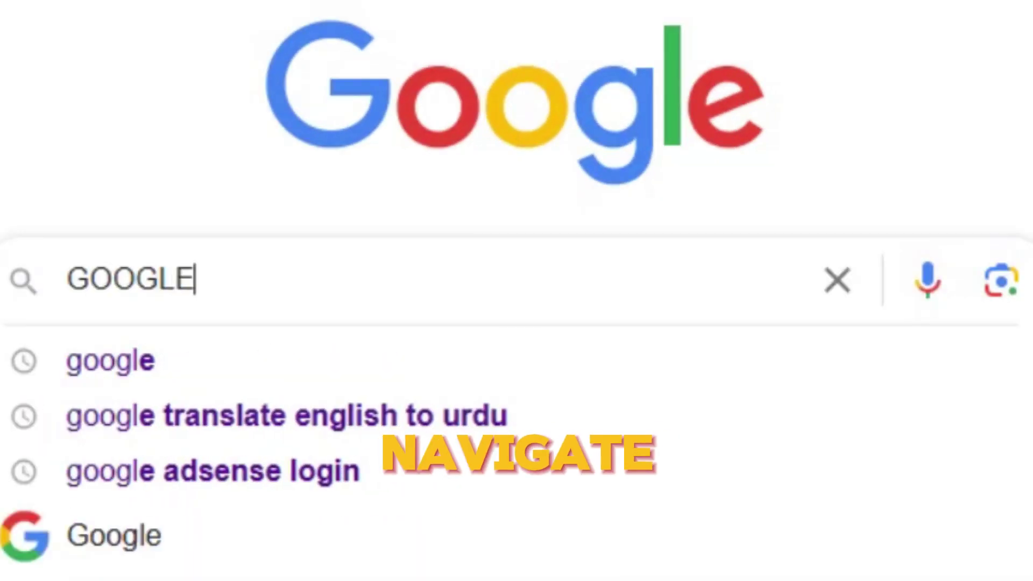
pyautogui.write('EAR')
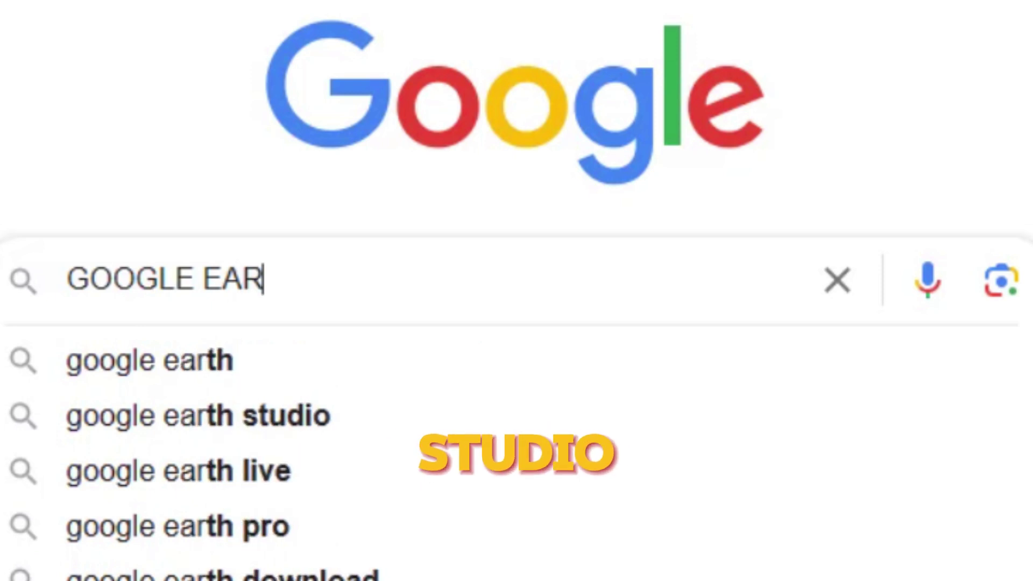
pyautogui.write('TH STUDIO')
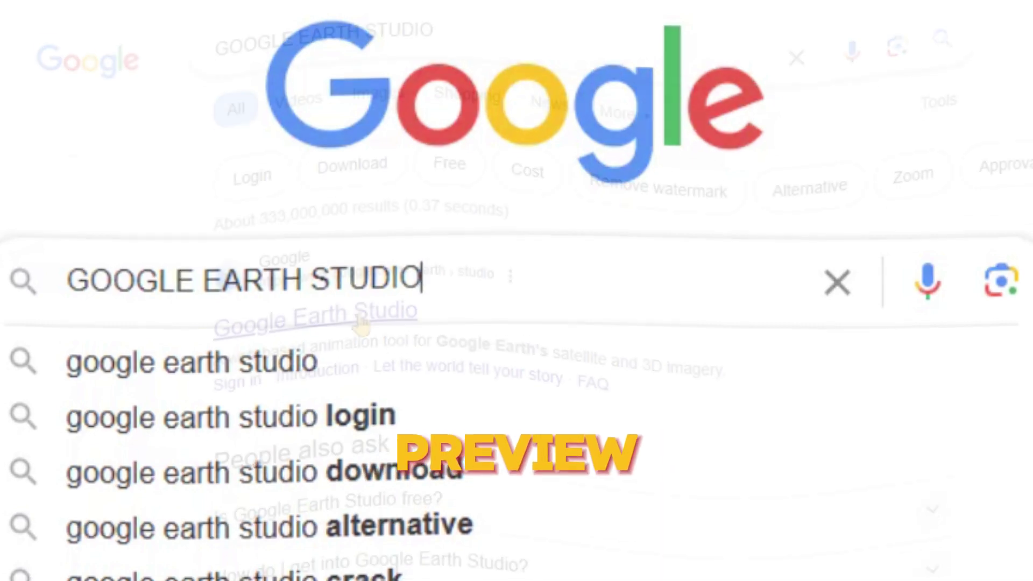
pyautogui.rightClick(361, 335)
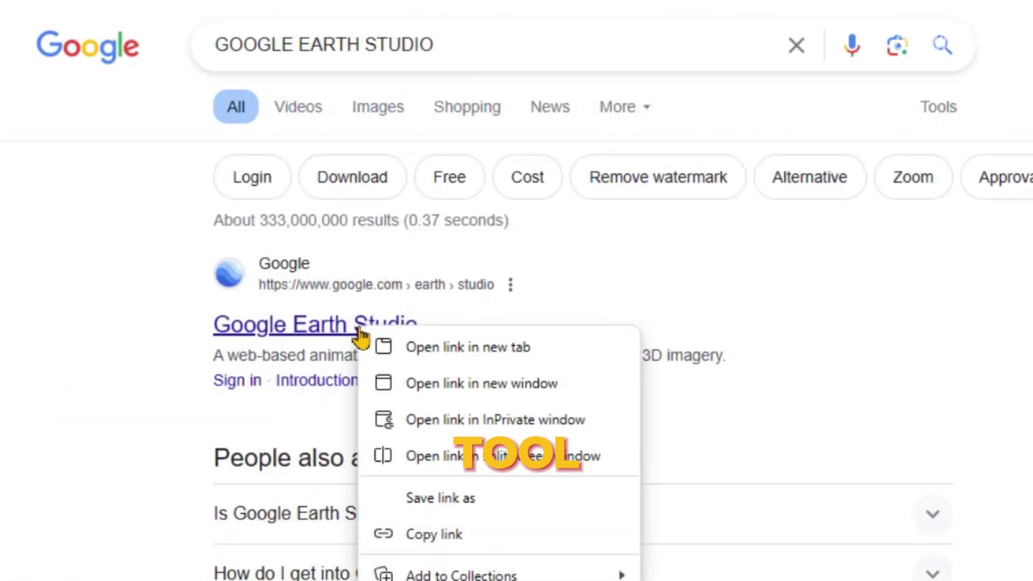
pyautogui.click(359, 347)
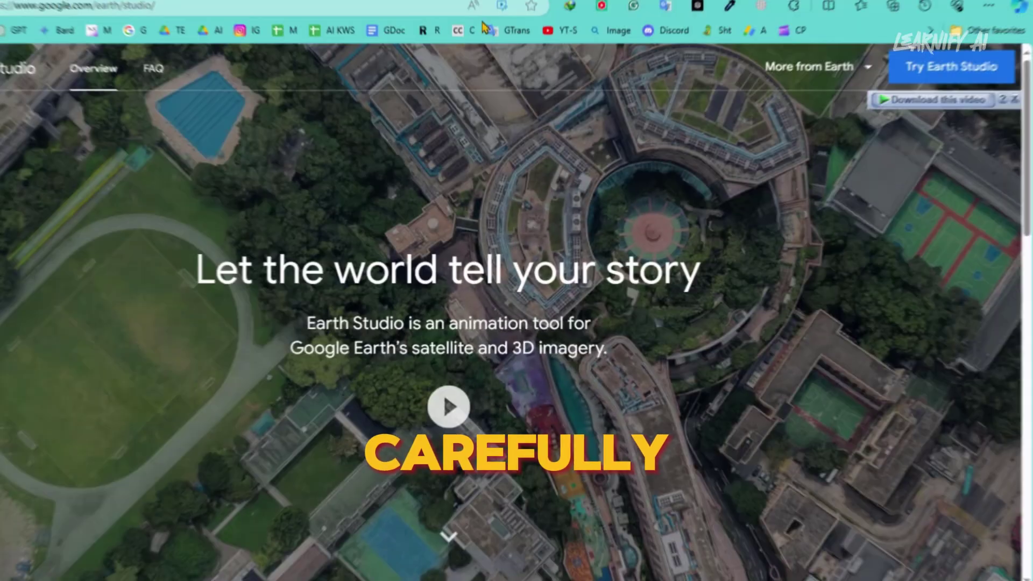
# - Launch Earth Studio, accept the preview terms and conditions, and expand the new-project options
pyautogui.click(403, 228)
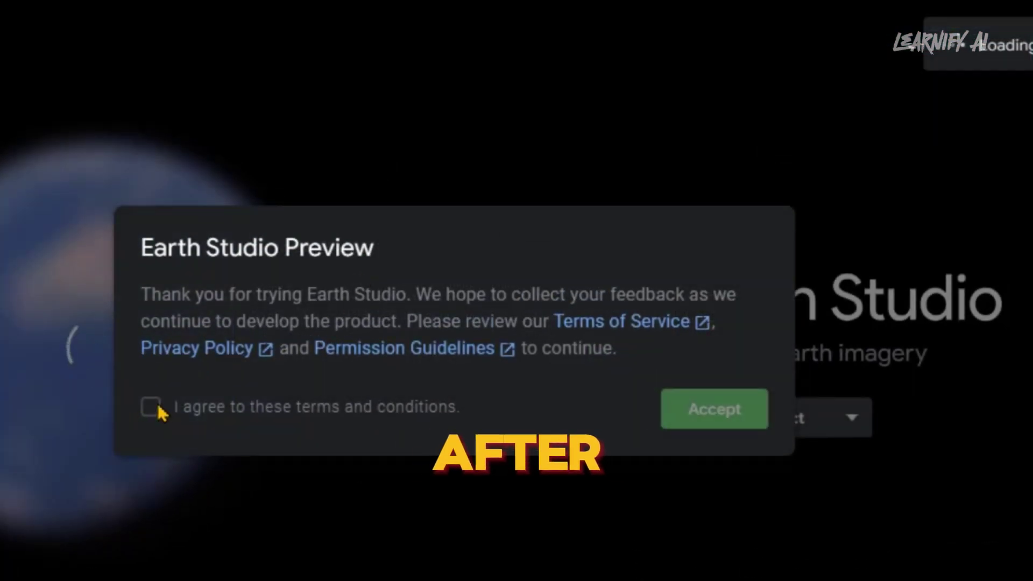
pyautogui.click(152, 408)
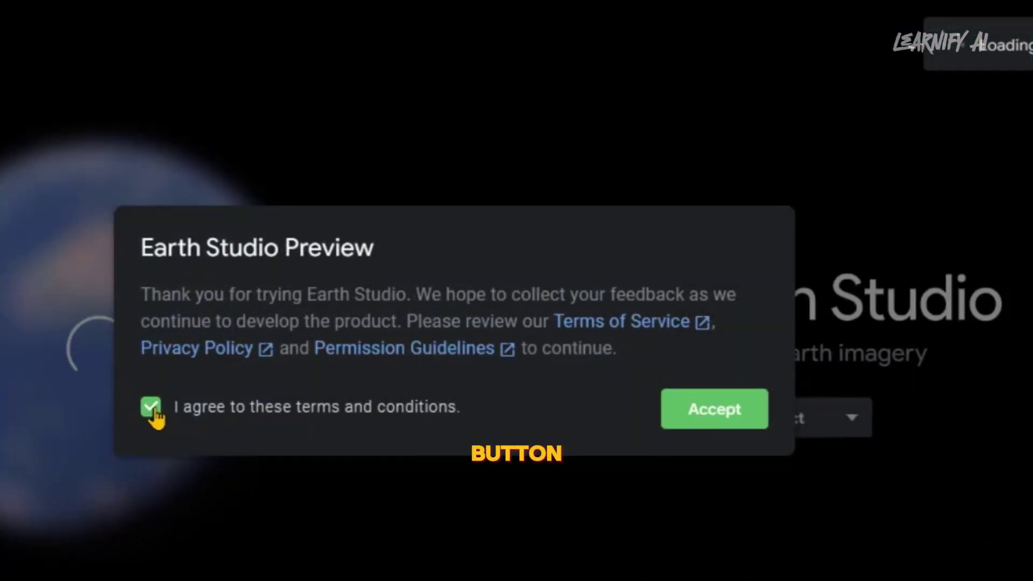
pyautogui.click(715, 414)
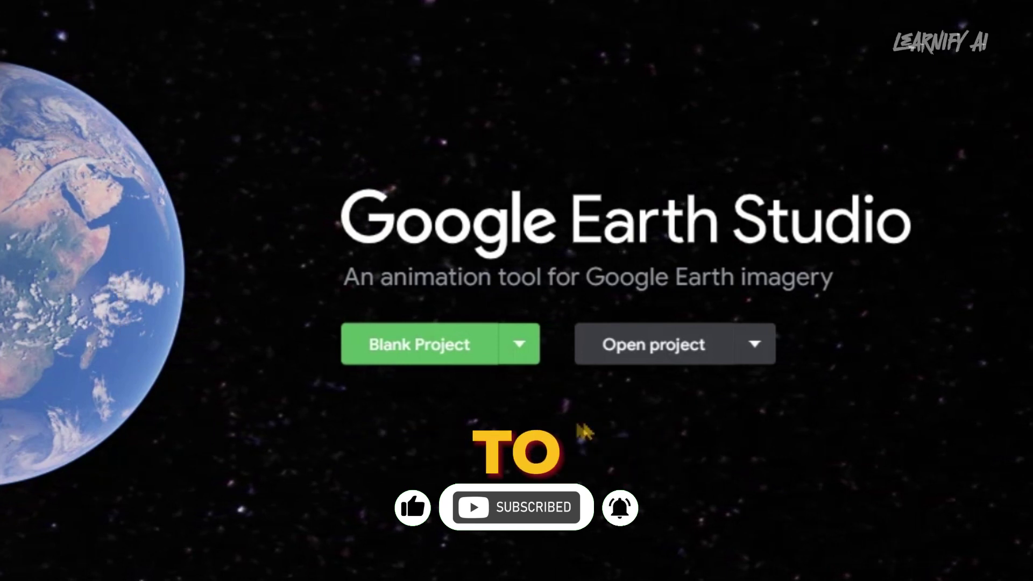
pyautogui.click(517, 350)
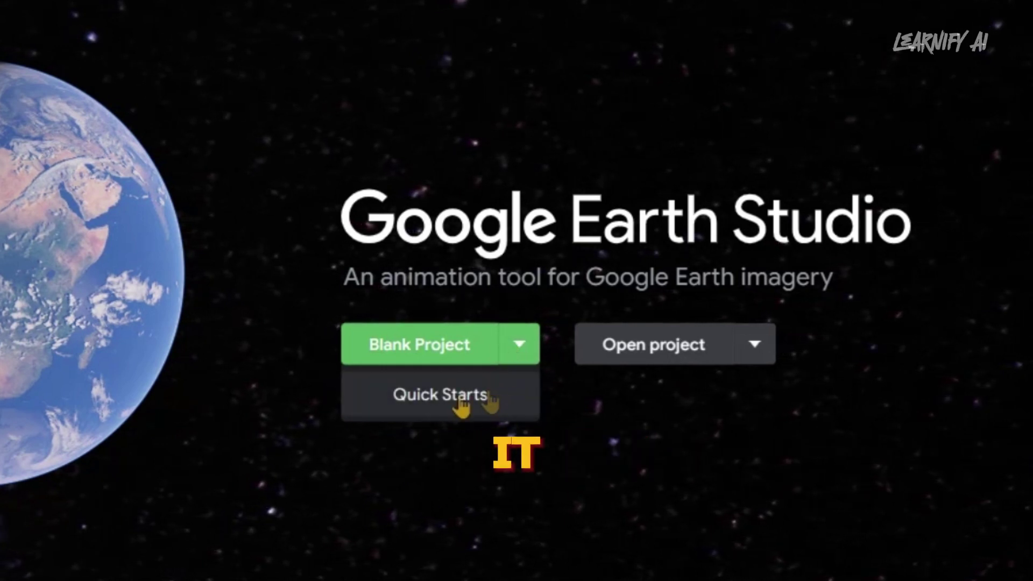
# - Choose Quick Starts to show the Quick Start Project templates
pyautogui.click(389, 401)
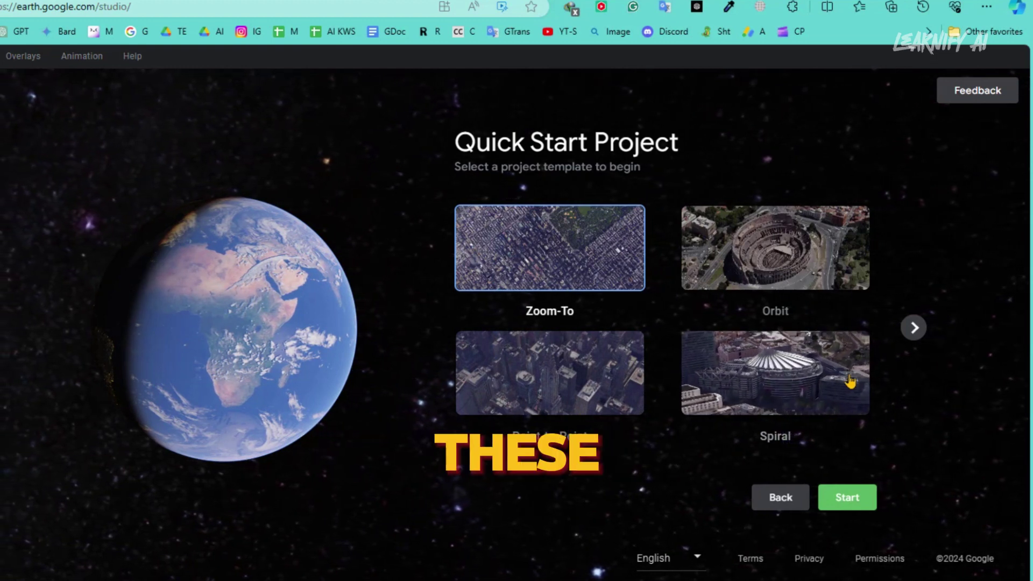
# - Browse the template carousel and pick the Fly-To and Orbit template
pyautogui.click(914, 328)
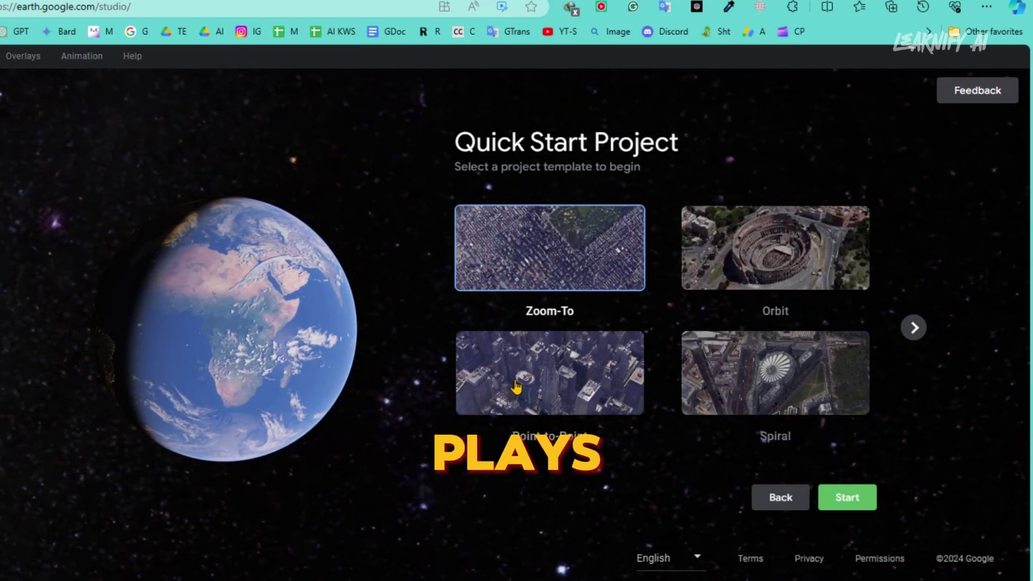
pyautogui.click(914, 327)
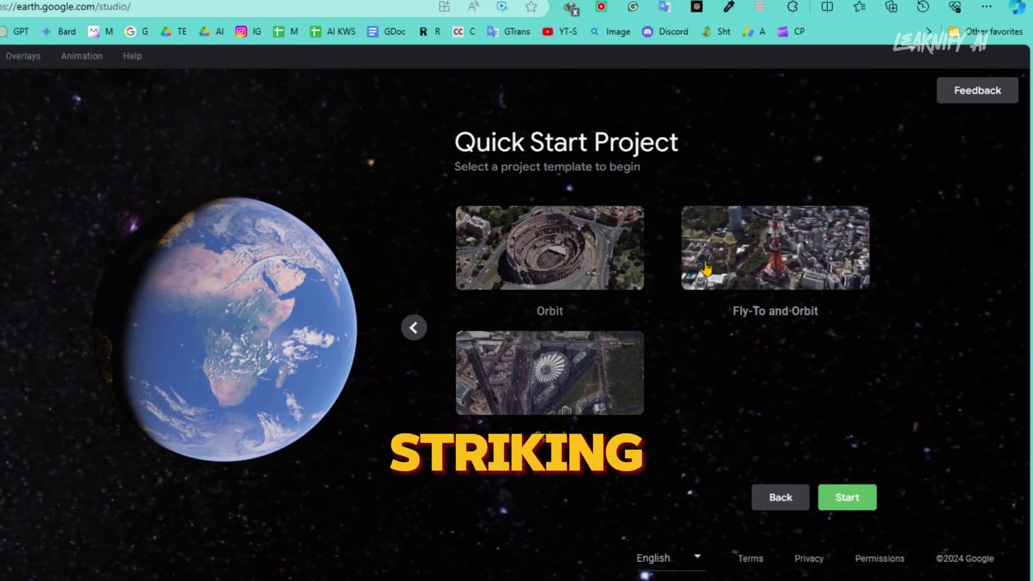
pyautogui.click(414, 327)
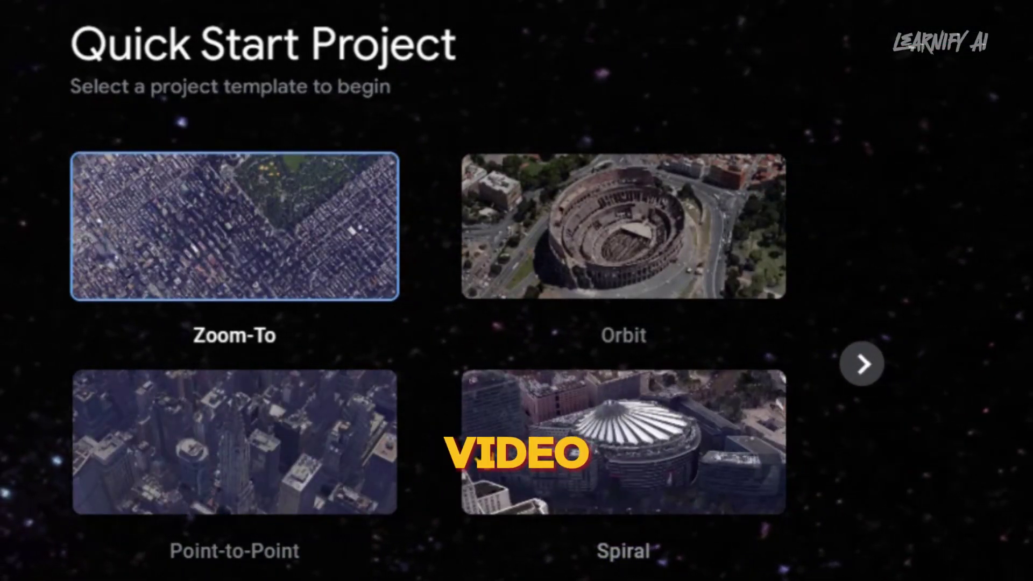
pyautogui.click(862, 364)
pyautogui.click(613, 231)
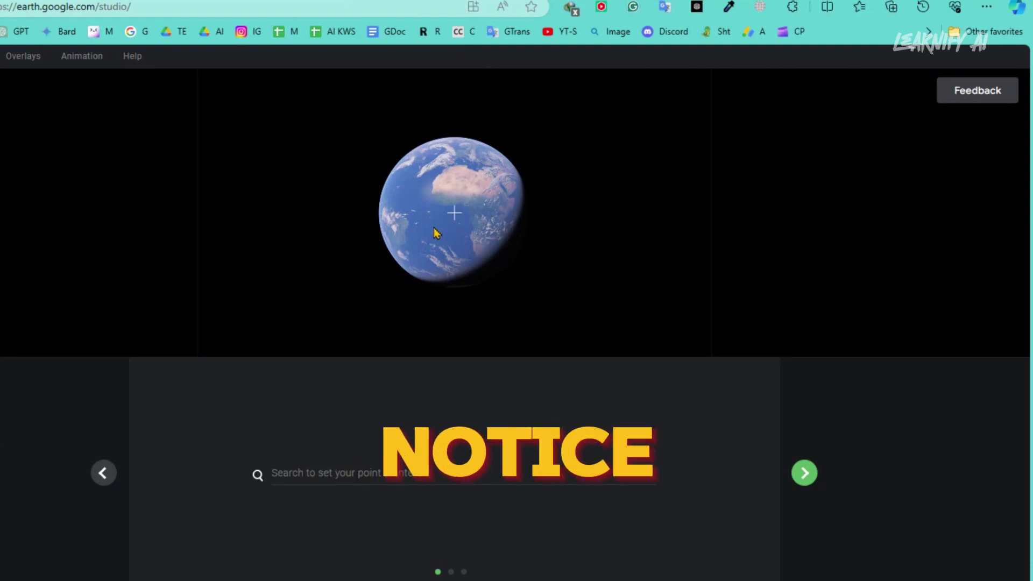
# - Zoom and rotate the globe, then pick the Statue of Liberty National Monument suggestion
pyautogui.click(427, 225)
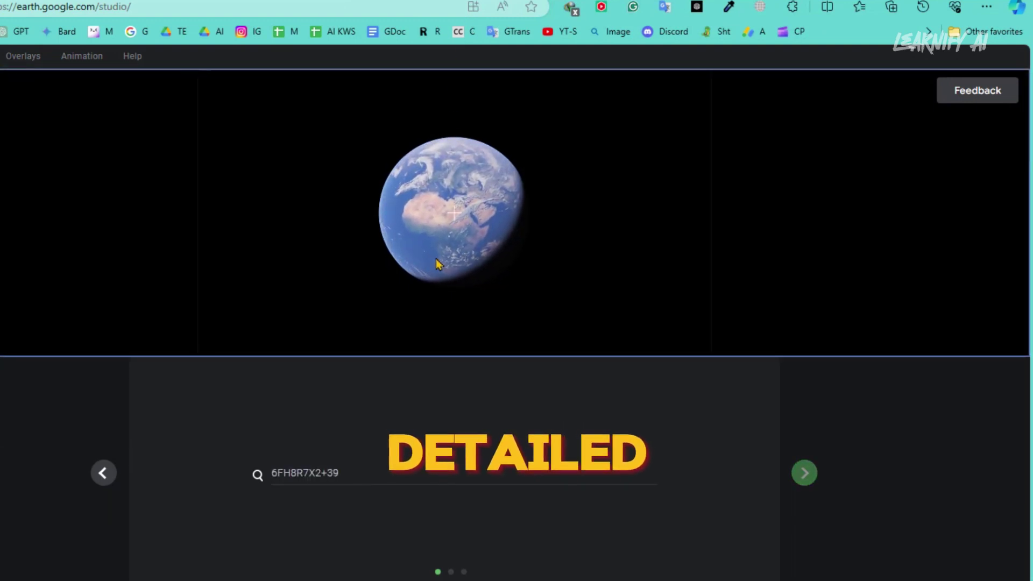
pyautogui.scroll(5, 437, 264)
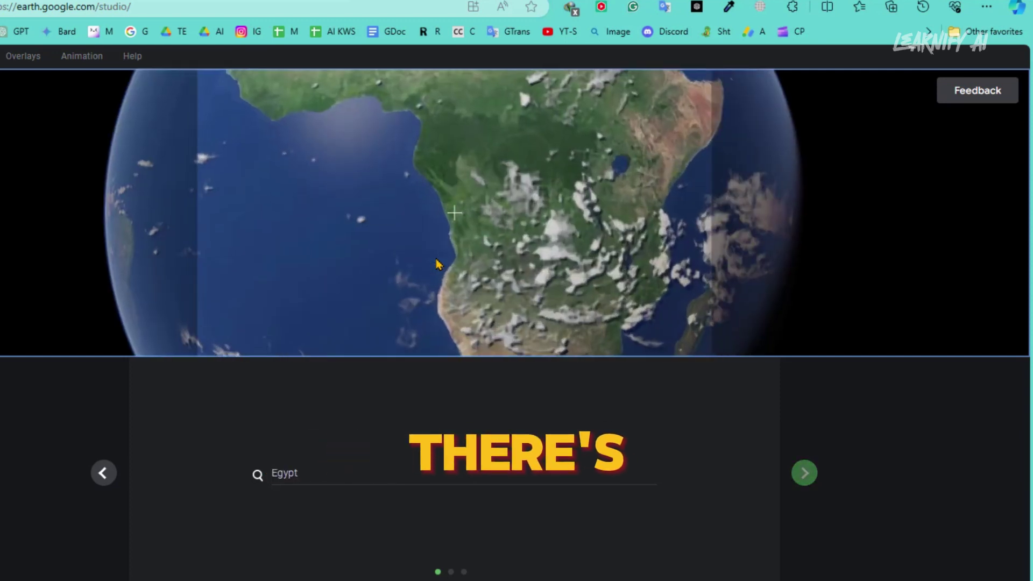
pyautogui.scroll(3, 572, 235)
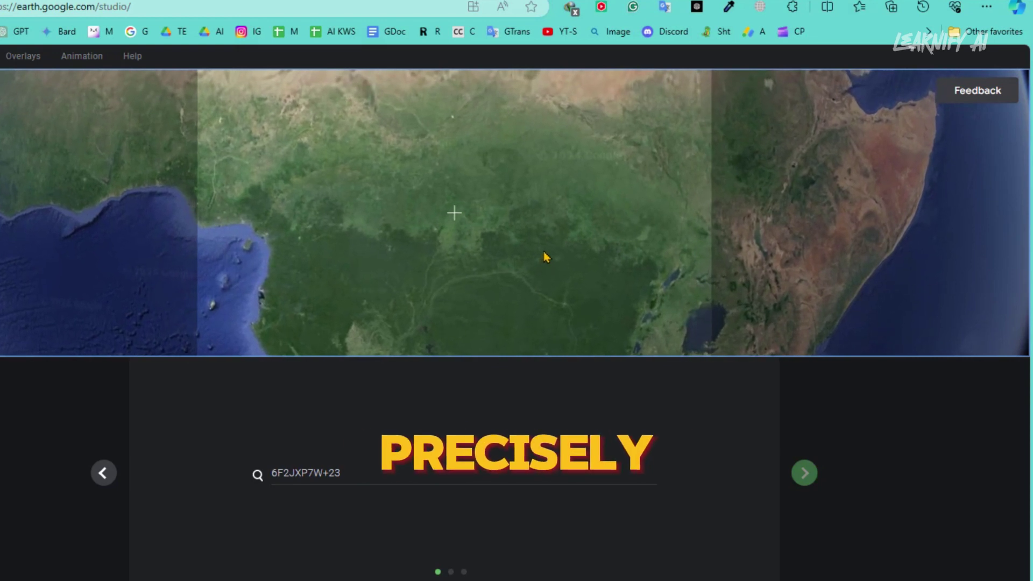
pyautogui.scroll(3, 544, 256)
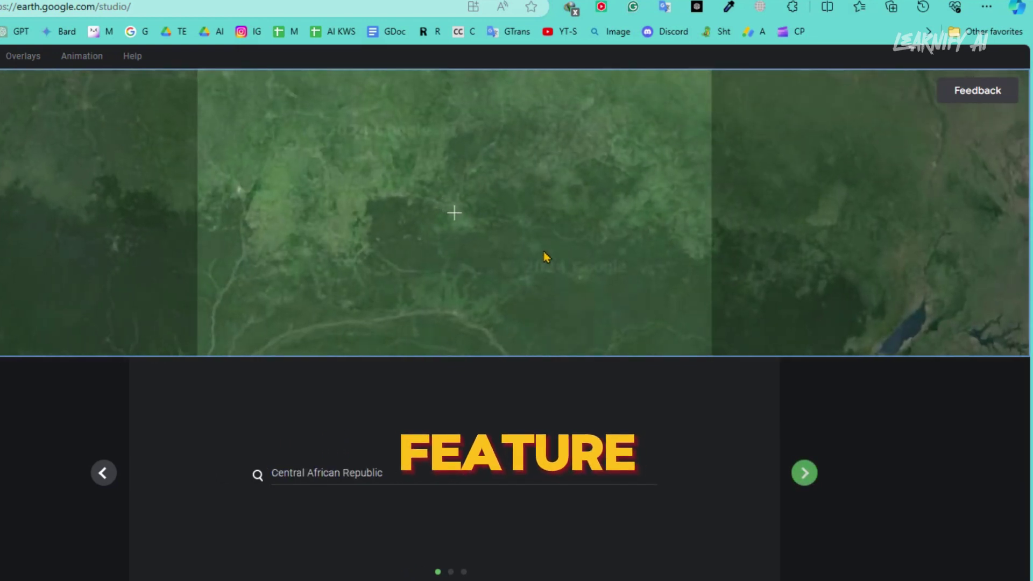
pyautogui.scroll(-10, 545, 257)
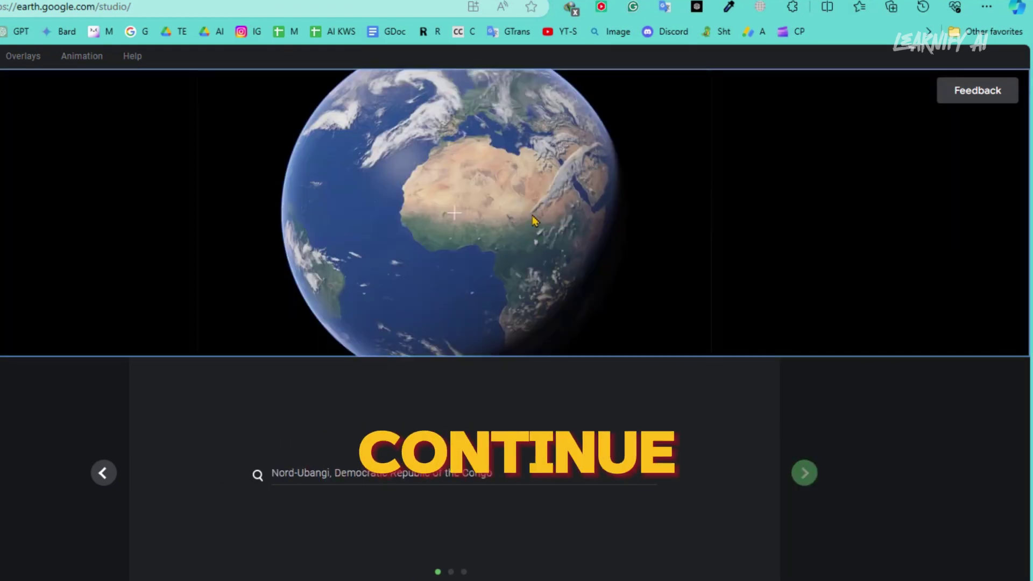
pyautogui.moveTo(476, 189); pyautogui.dragTo(517, 219)
pyautogui.scroll(8, 462, 200)
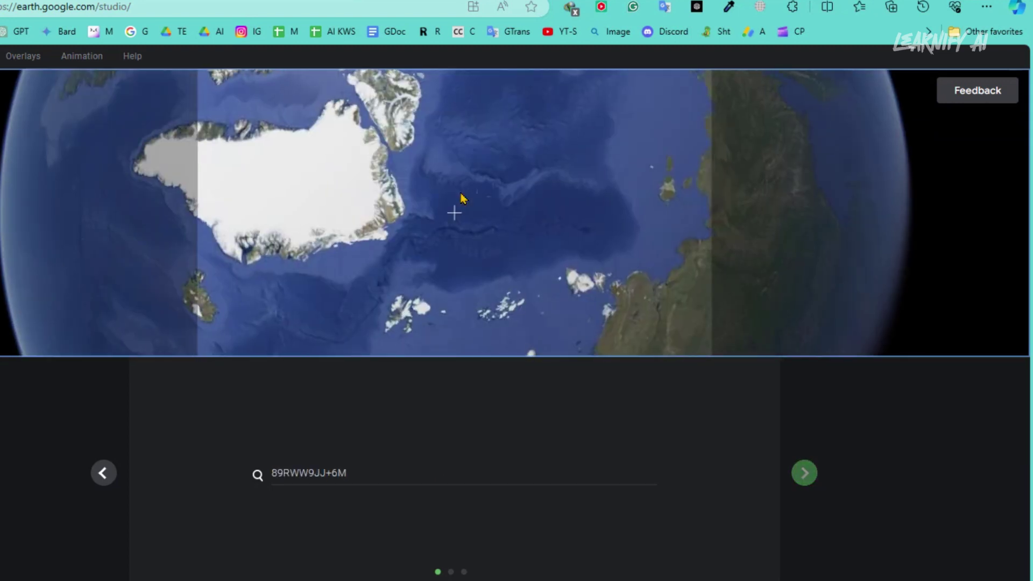
pyautogui.moveTo(104, 233); pyautogui.dragTo(578, 185)
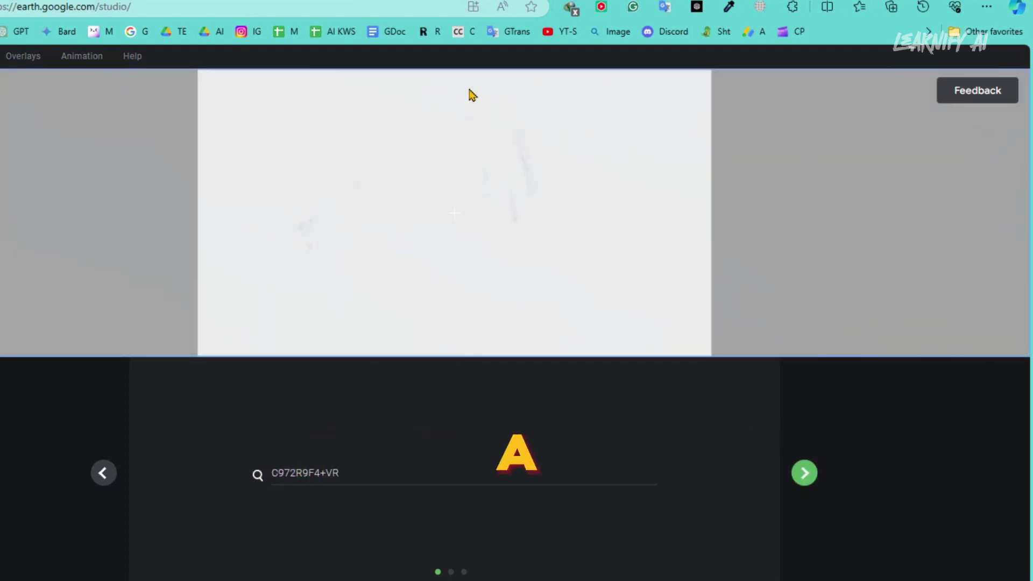
pyautogui.scroll(-10, 442, 125)
pyautogui.moveTo(415, 134); pyautogui.dragTo(535, 195)
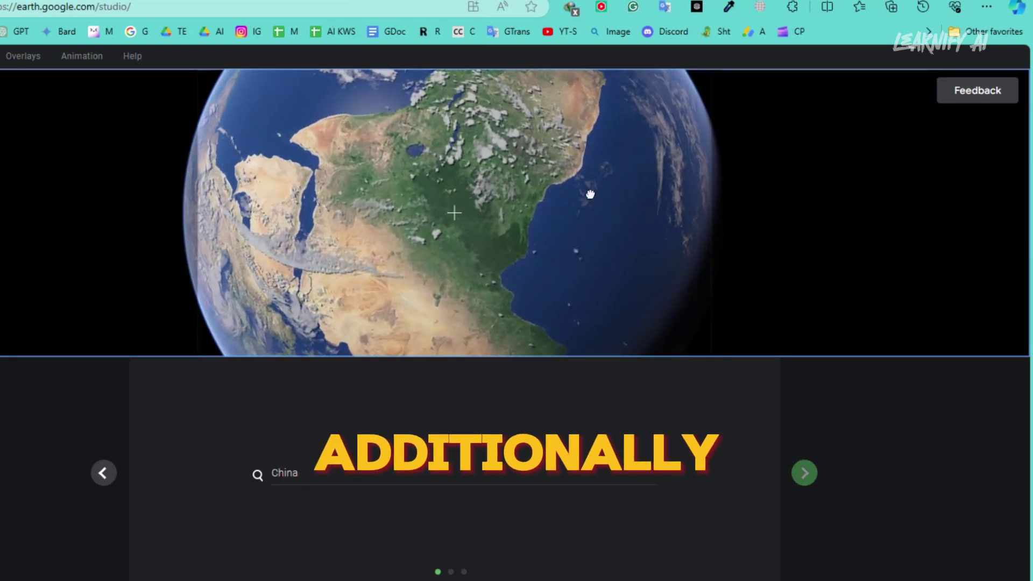
pyautogui.scroll(10, 525, 270)
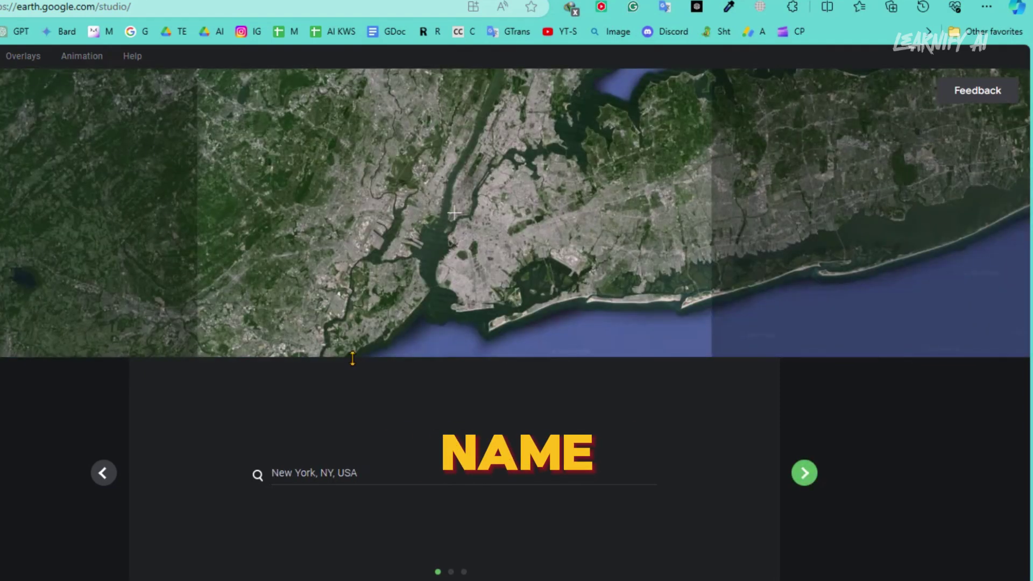
pyautogui.scroll(10, 473, 273)
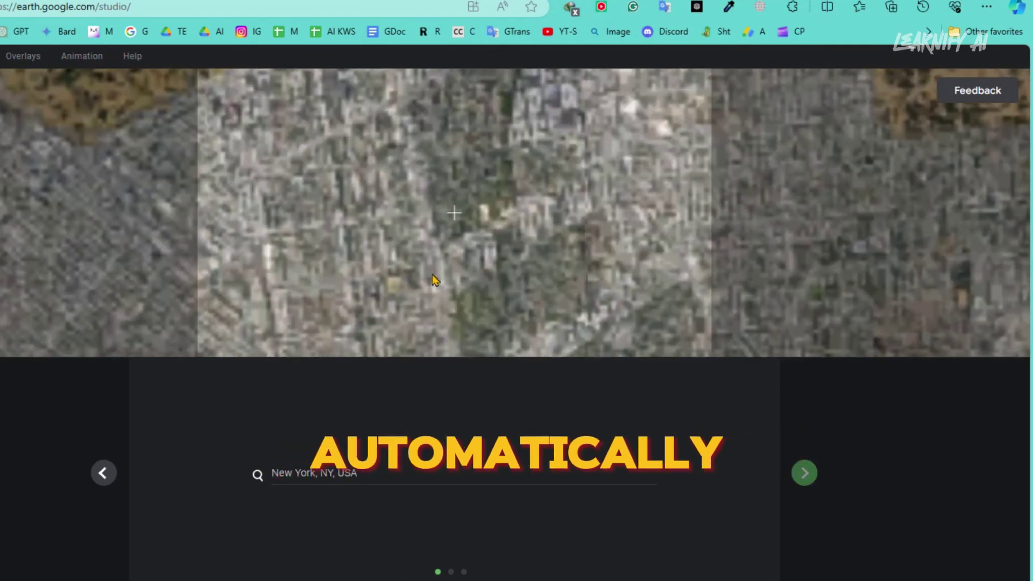
pyautogui.scroll(-5, 557, 239)
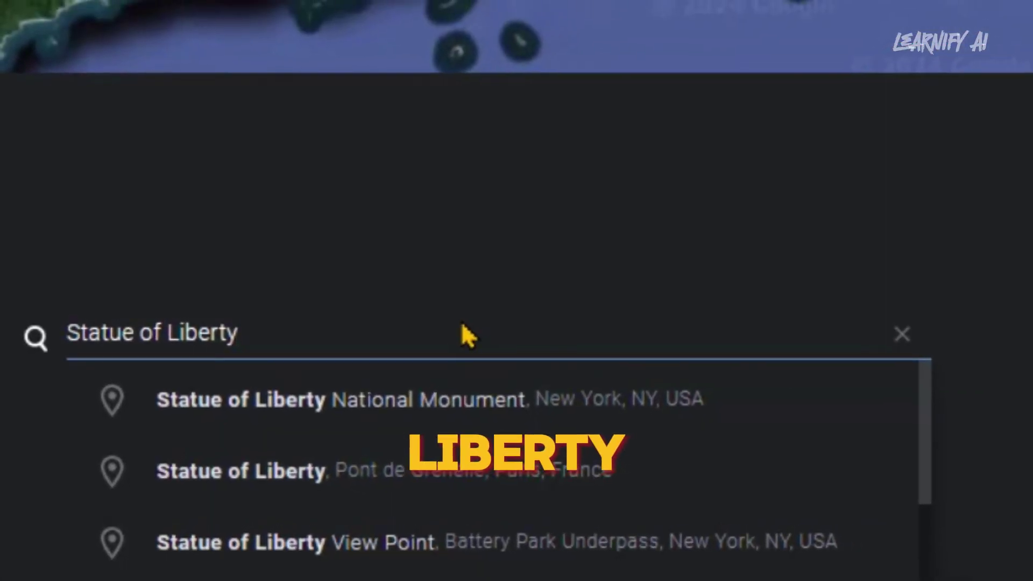
pyautogui.press('Down')
# - Fly to the Statue of Liberty and zoom in on the target at 40.68922°, -74.04354°
pyautogui.click(399, 455)
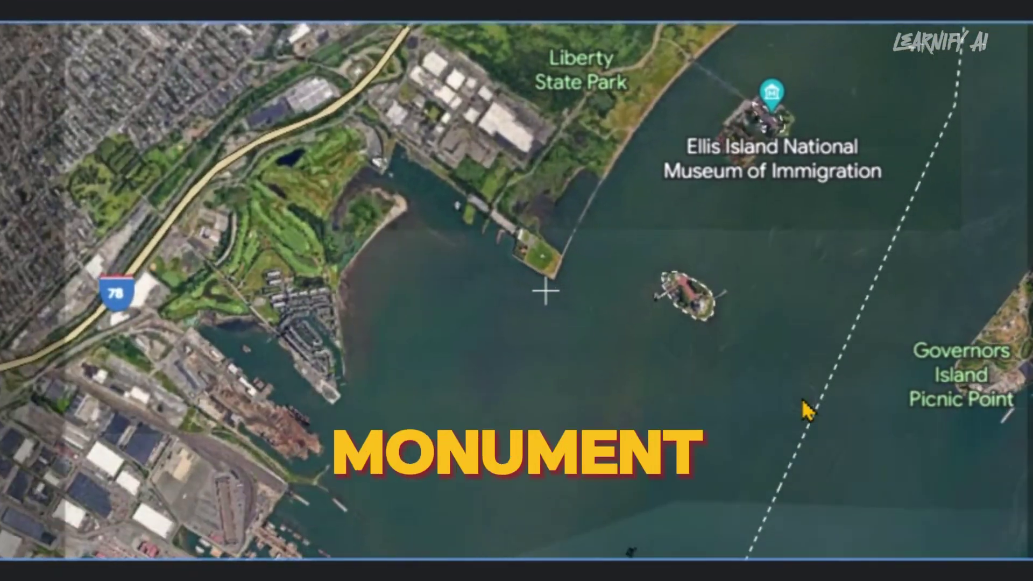
pyautogui.scroll(2, 808, 411)
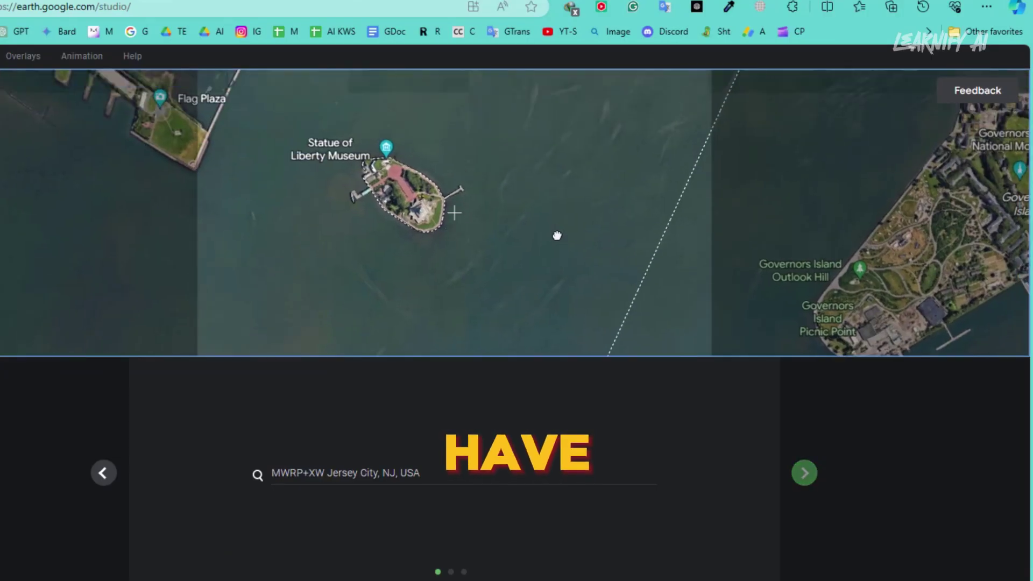
pyautogui.scroll(3, 359, 262)
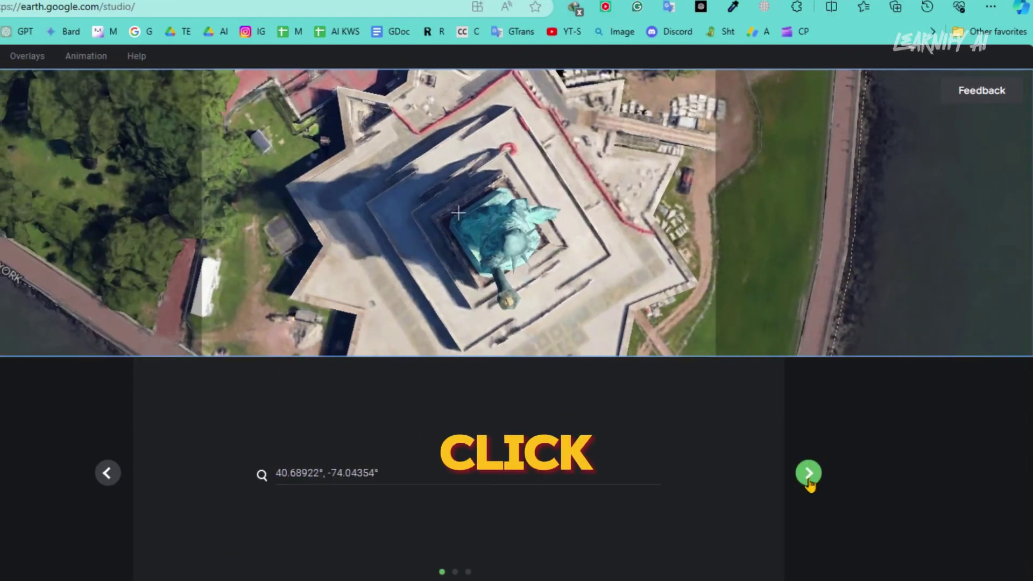
# - Set orbit end altitude to 126 m and radius to 330 m, leaving target altitude at 100 m
pyautogui.click(809, 482)
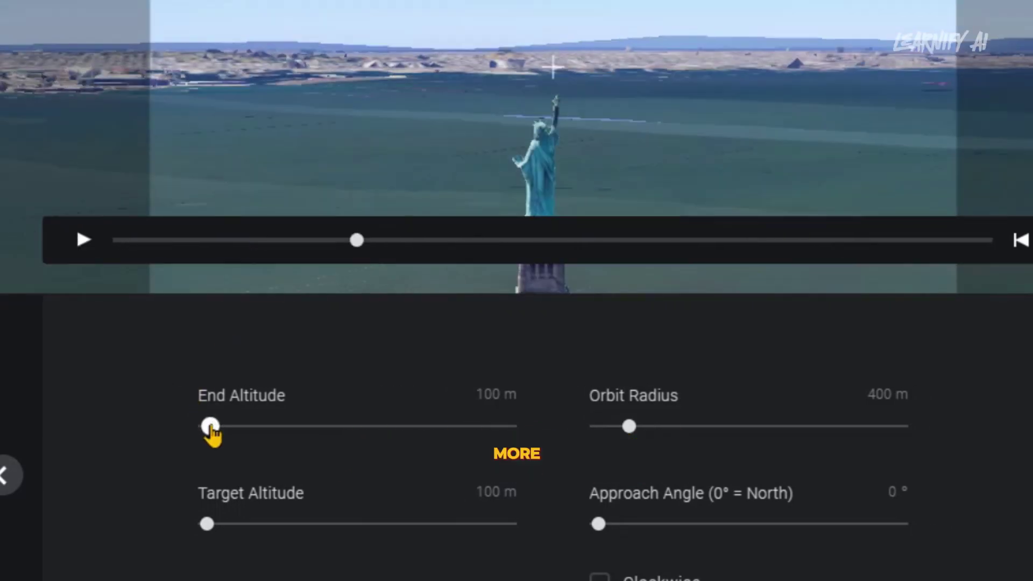
pyautogui.moveTo(277, 435); pyautogui.dragTo(218, 450)
pyautogui.moveTo(216, 448); pyautogui.dragTo(220, 449)
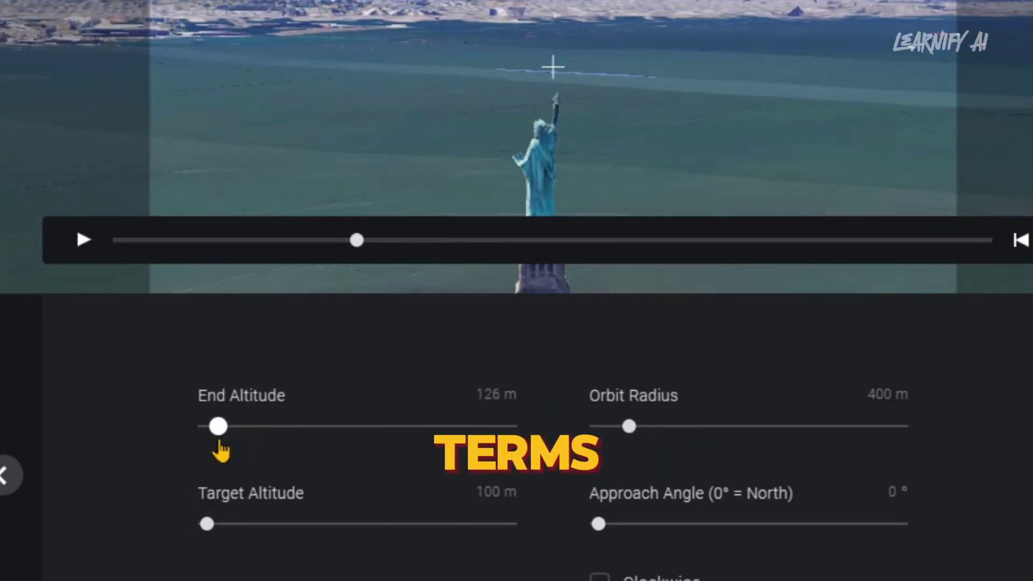
pyautogui.moveTo(627, 426); pyautogui.dragTo(593, 429)
pyautogui.moveTo(239, 504); pyautogui.dragTo(195, 515)
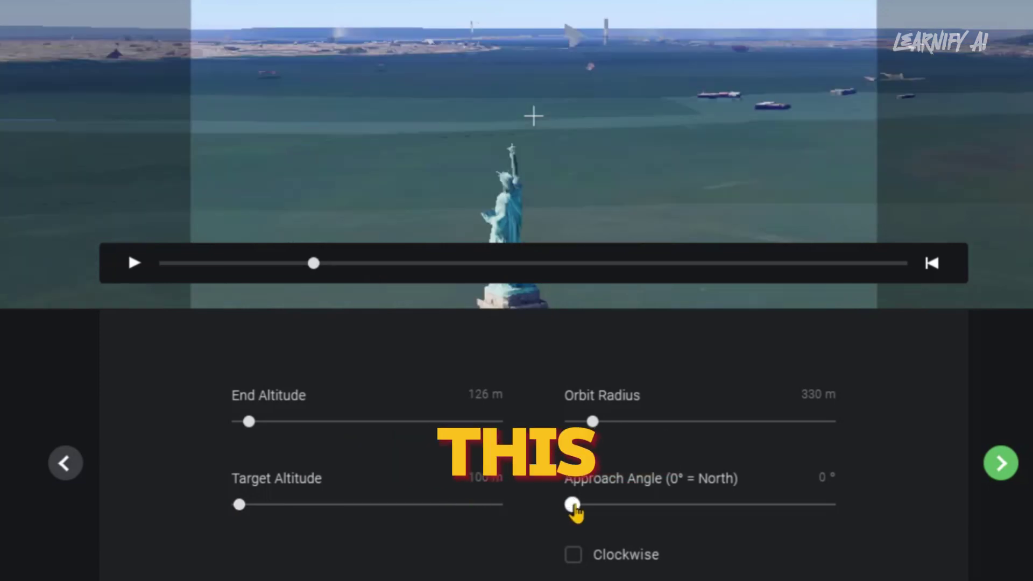
# - Sweep the approach angle to 360° and set the orbit to travel clockwise
pyautogui.moveTo(582, 512); pyautogui.dragTo(930, 526)
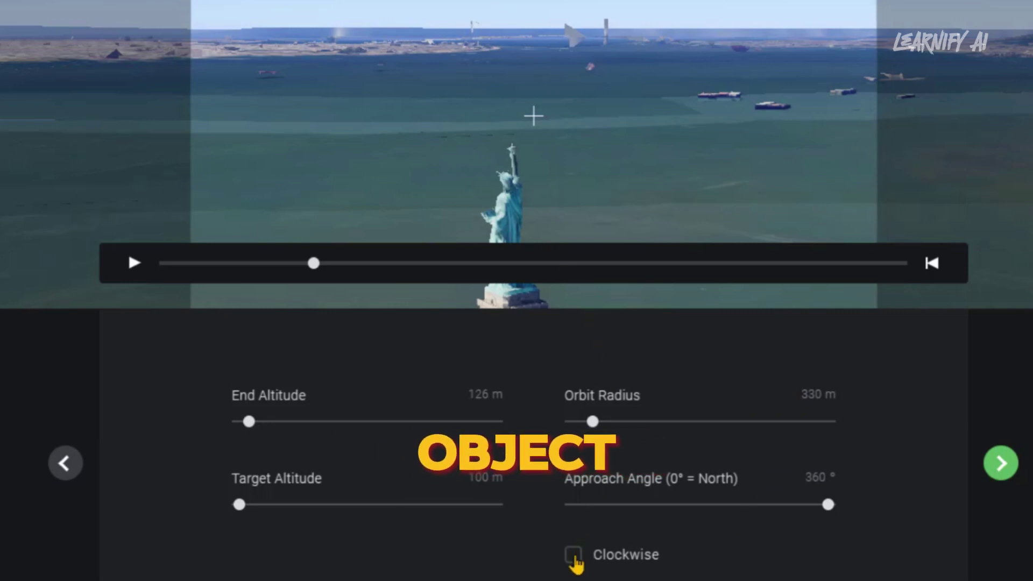
pyautogui.click(574, 556)
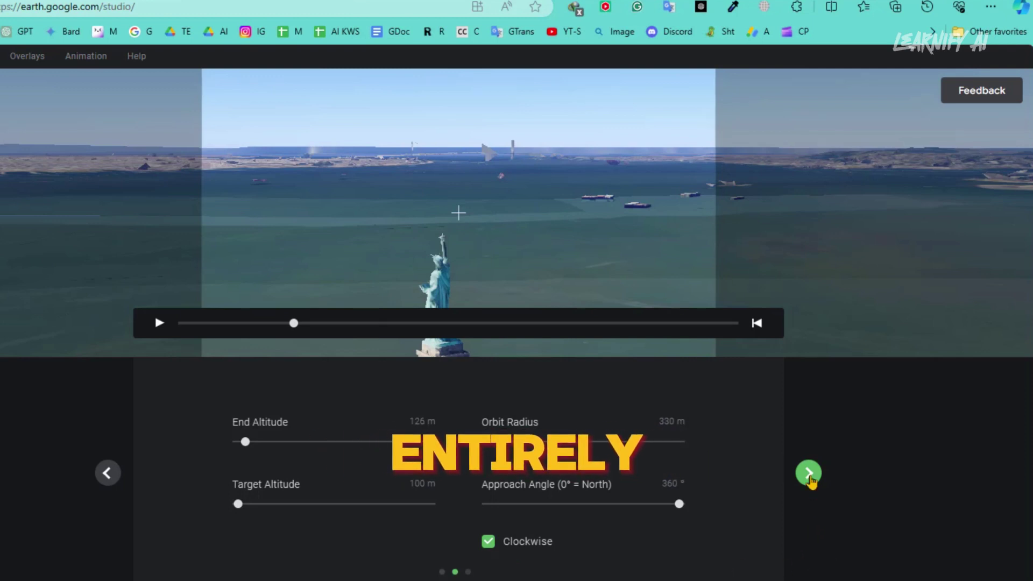
# - Change the animation duration from 25 s to 35 s and create the project
pyautogui.click(808, 473)
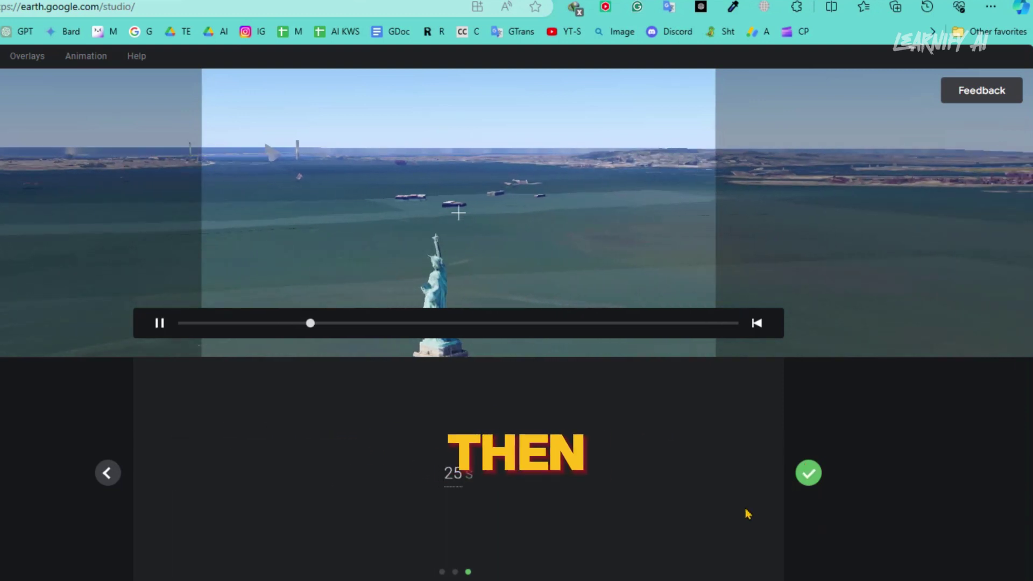
pyautogui.doubleClick(454, 473)
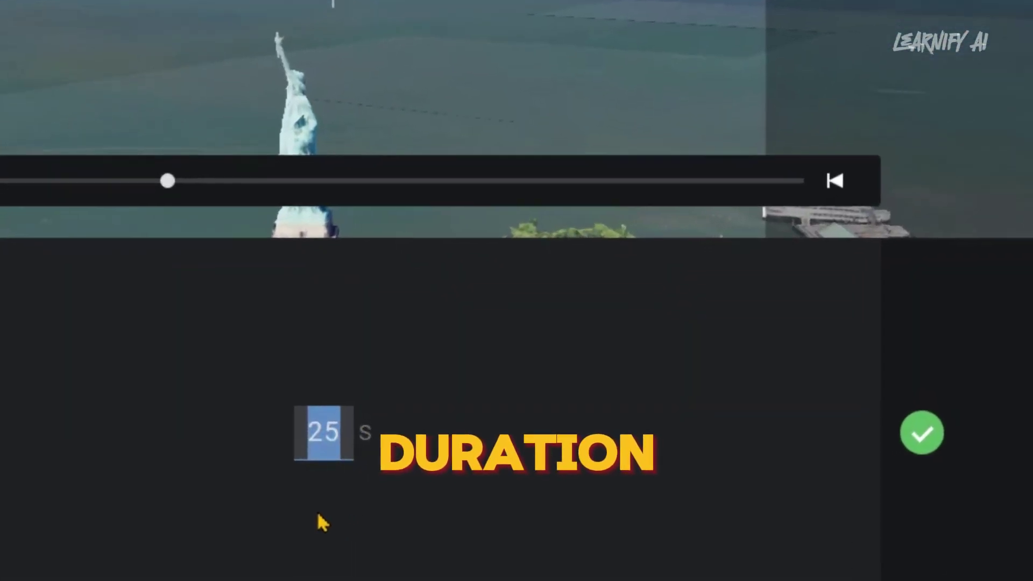
pyautogui.write('33')
pyautogui.press('BackSpace')
pyautogui.press('BackSpace')
pyautogui.write('77')
pyautogui.press('Return')
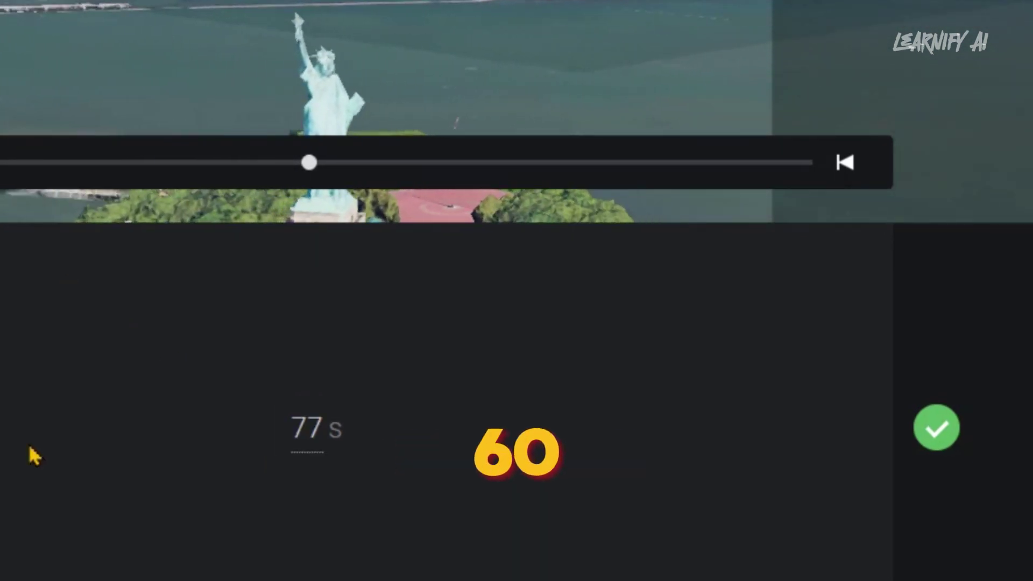
pyautogui.doubleClick(311, 429)
pyautogui.write('22')
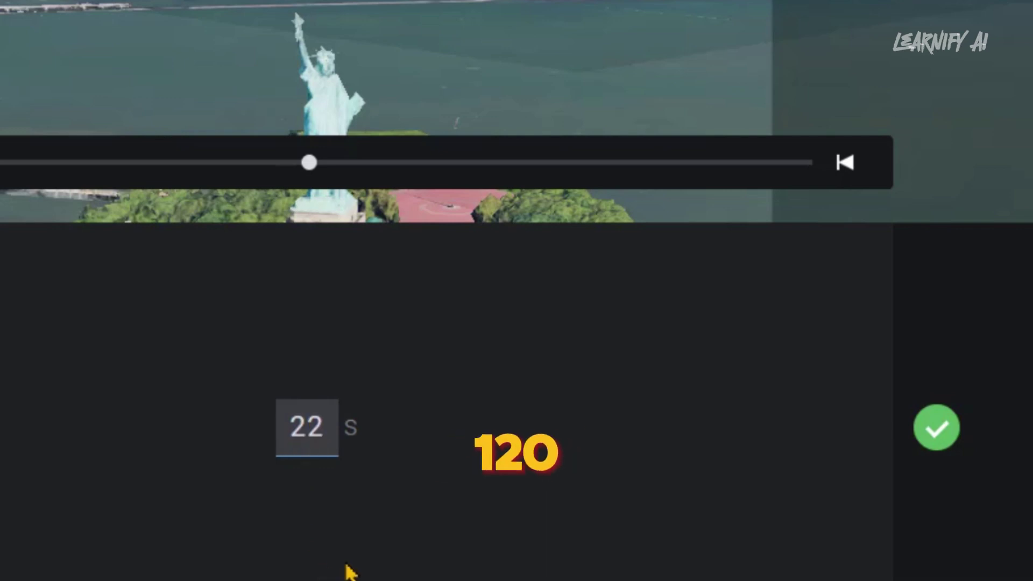
pyautogui.press('BackSpace')
pyautogui.press('BackSpace')
pyautogui.write('35')
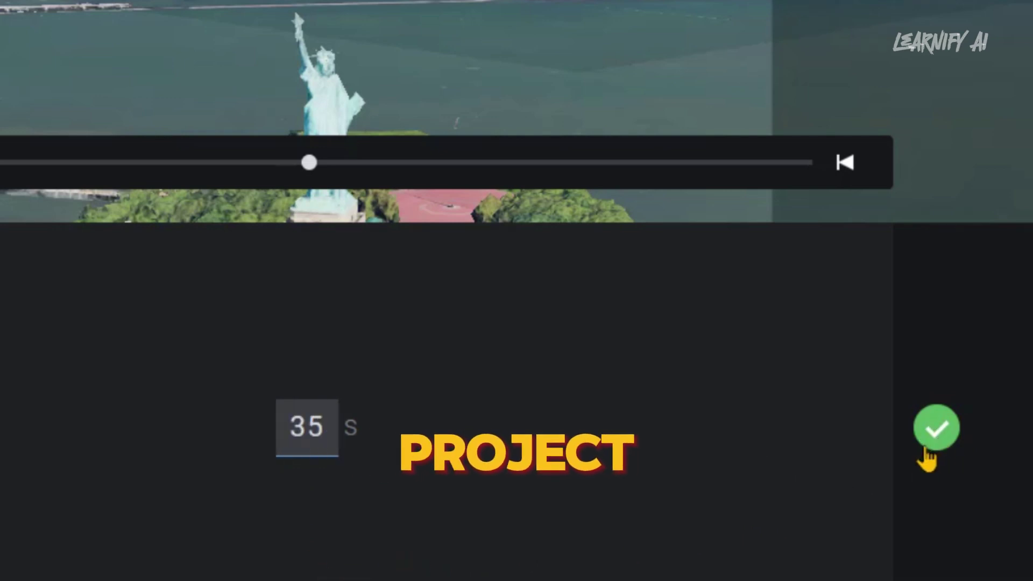
pyautogui.click(942, 442)
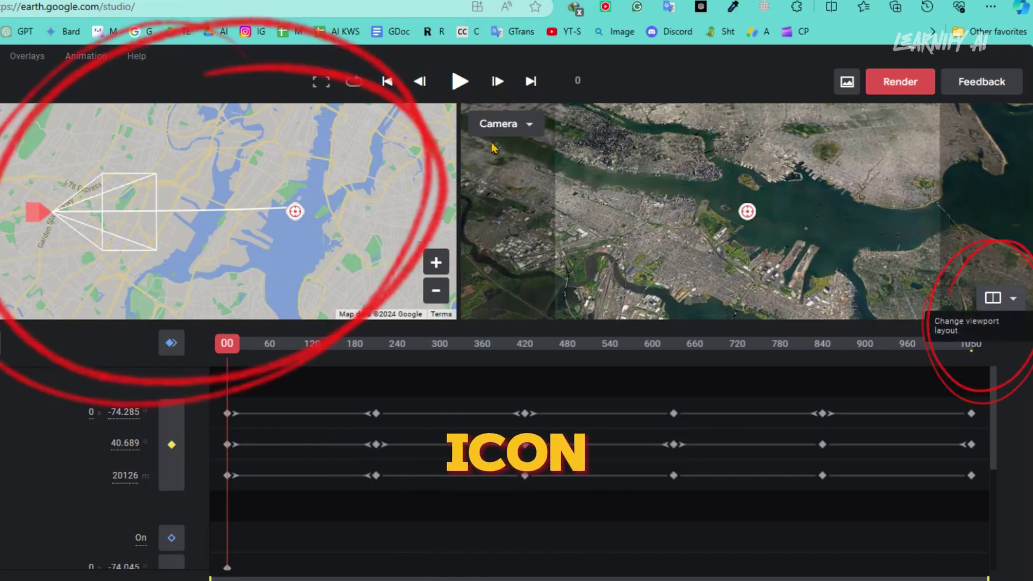
# - Play the orbit, then at frame 701 drag the camera marker to frame the statue against Manhattan
pyautogui.click(459, 80)
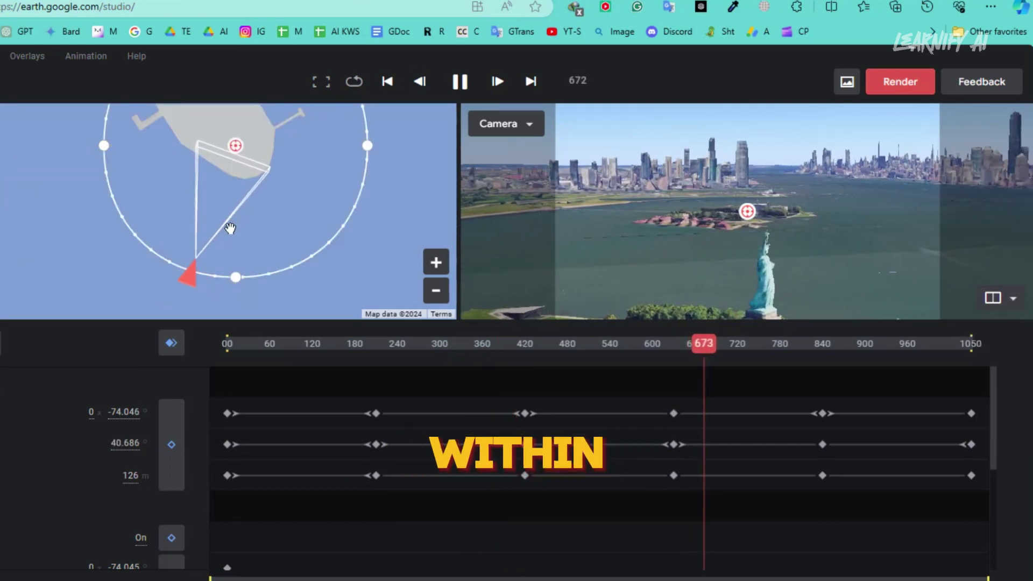
pyautogui.moveTo(167, 269)
pyautogui.mouseDown()
pyautogui.moveTo(331, 300)
pyautogui.moveTo(356, 314)
pyautogui.moveTo(353, 352)
pyautogui.mouseUp()
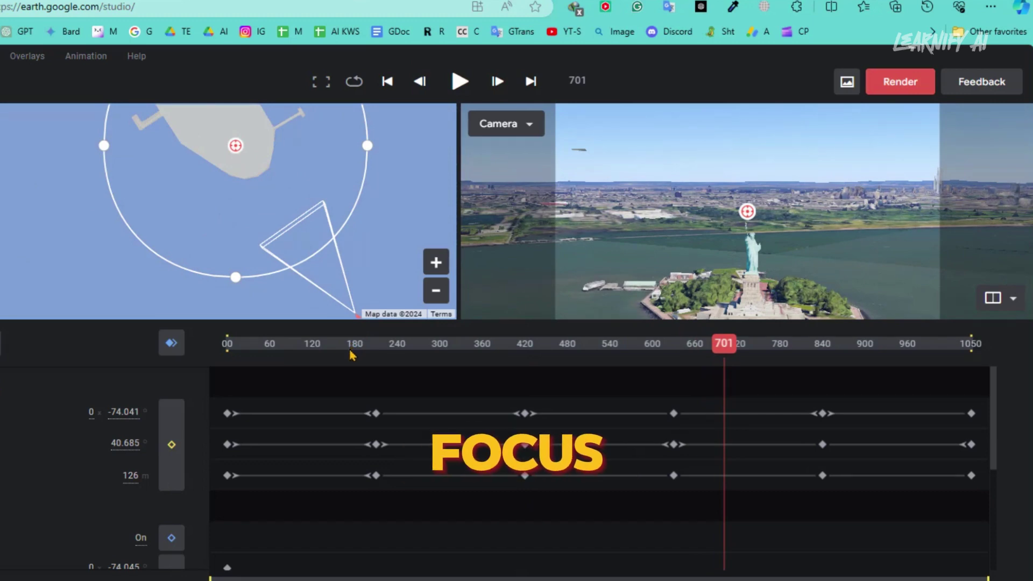
pyautogui.moveTo(360, 291)
pyautogui.mouseDown()
pyautogui.moveTo(374, 258)
pyautogui.moveTo(379, 266)
pyautogui.moveTo(97, 304)
pyautogui.moveTo(334, 309)
pyautogui.moveTo(410, 293)
pyautogui.moveTo(415, 308)
pyautogui.mouseUp()
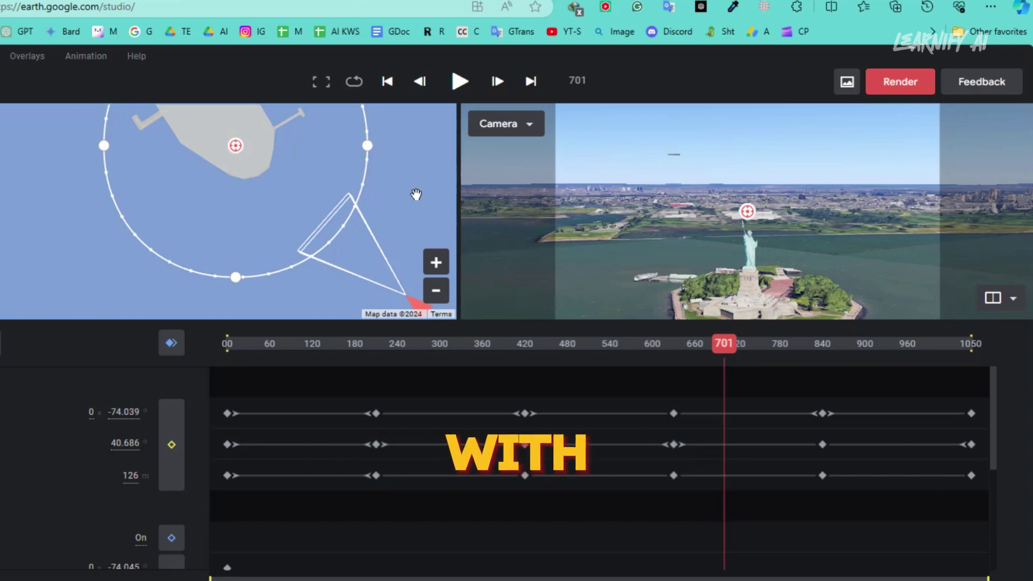
# - Stretch the orbit's right, bottom, left and top handles outward and nudge its centre target left
pyautogui.scroll(-2, 398, 191)
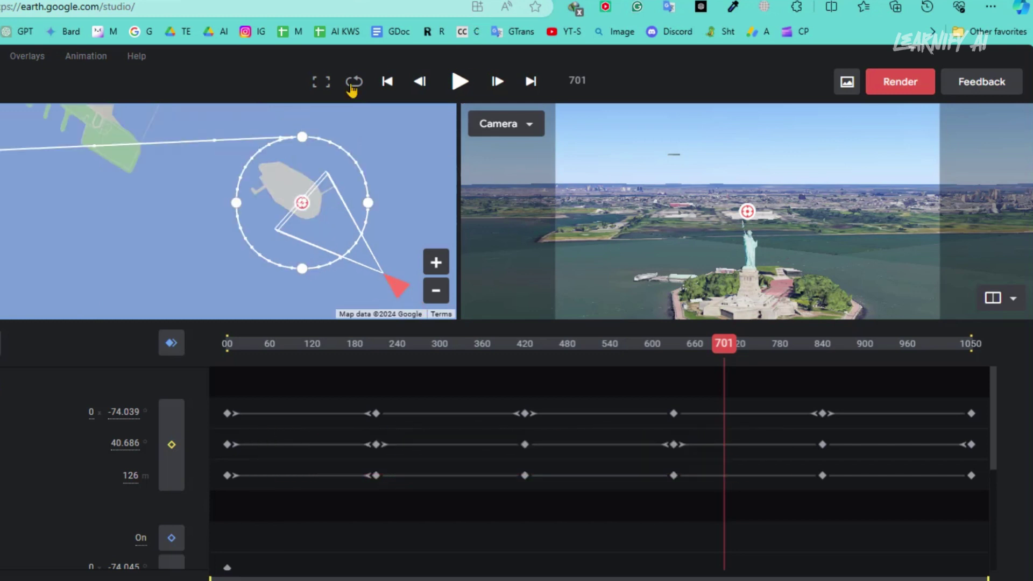
pyautogui.moveTo(231, 244); pyautogui.dragTo(210, 242)
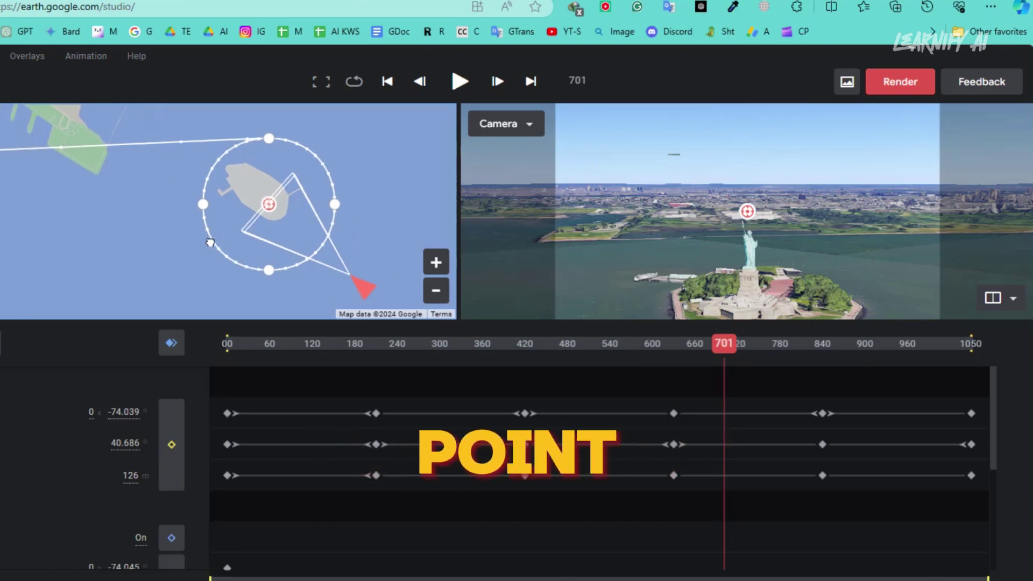
pyautogui.moveTo(335, 204); pyautogui.dragTo(386, 213)
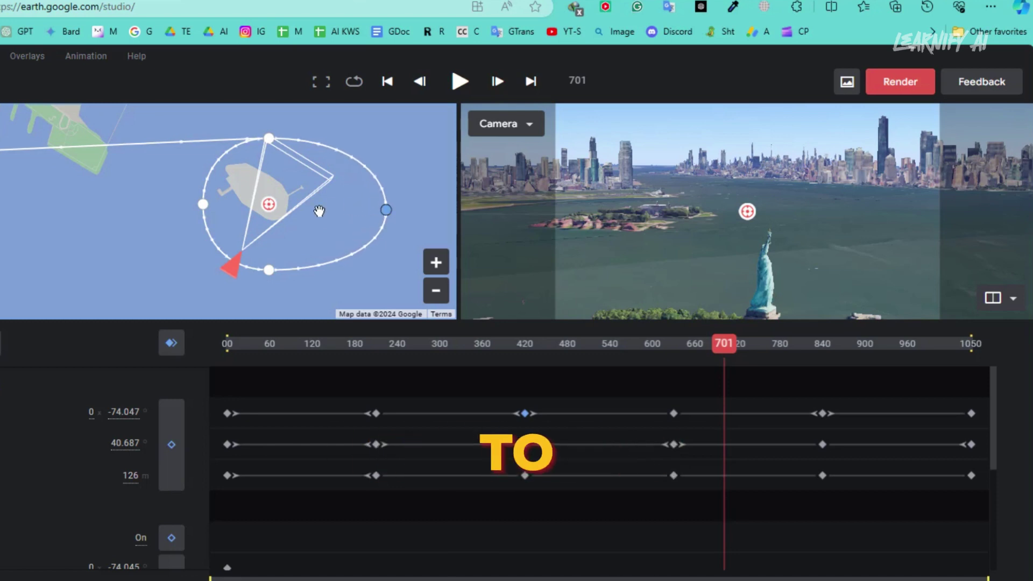
pyautogui.moveTo(273, 272); pyautogui.dragTo(256, 301)
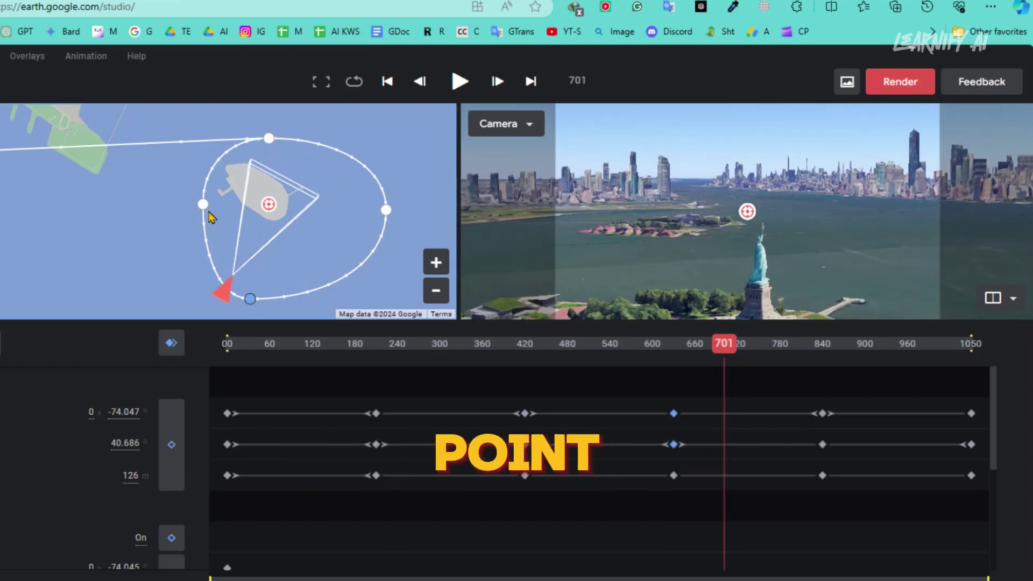
pyautogui.moveTo(203, 206)
pyautogui.mouseDown()
pyautogui.moveTo(147, 212)
pyautogui.moveTo(257, 215)
pyautogui.moveTo(206, 207)
pyautogui.mouseUp()
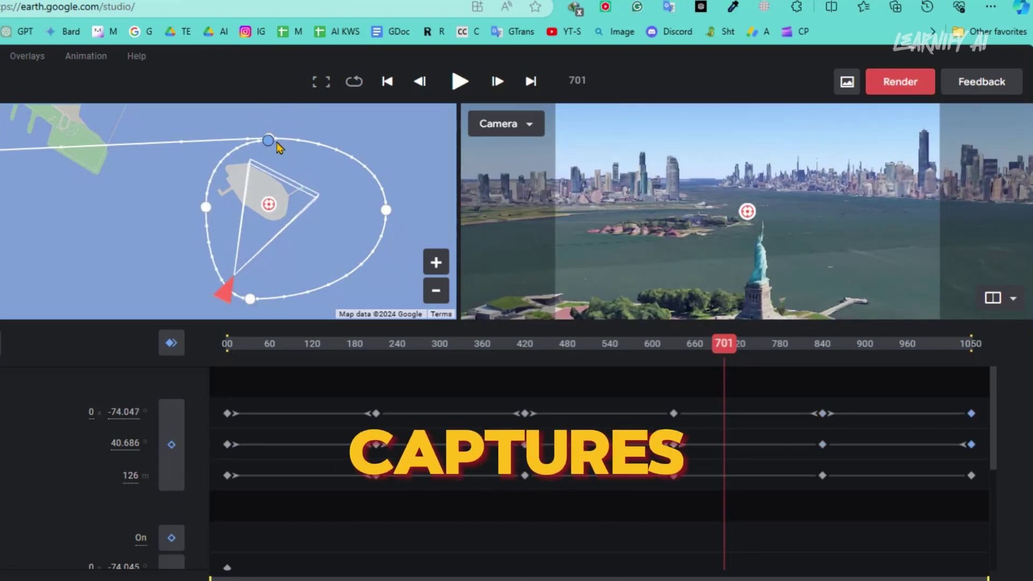
pyautogui.moveTo(274, 208); pyautogui.dragTo(268, 211)
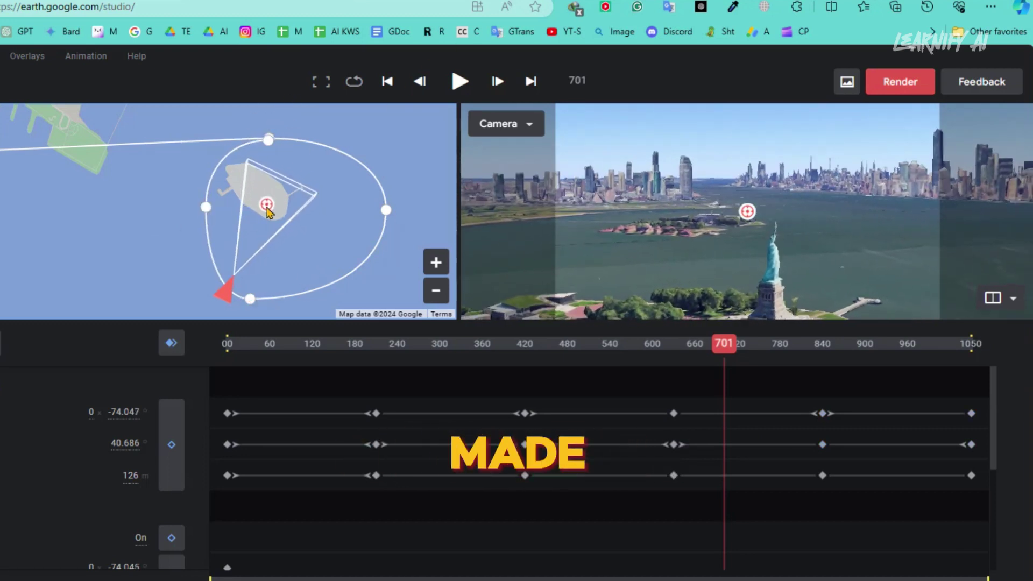
pyautogui.moveTo(268, 140); pyautogui.dragTo(277, 111)
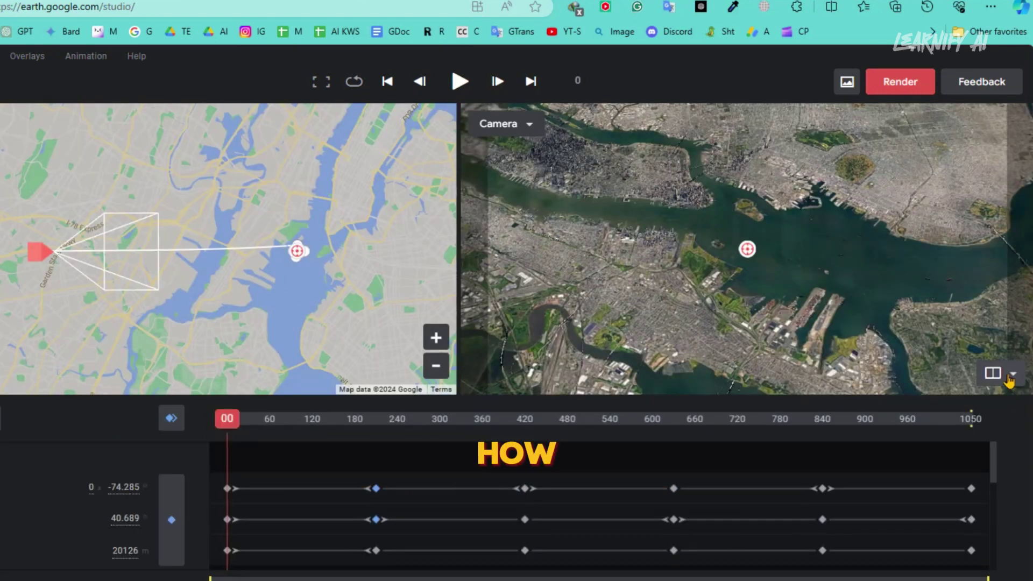
# - Switch to the single-viewport layout and play back the reshaped orbit animation
pyautogui.click(1013, 374)
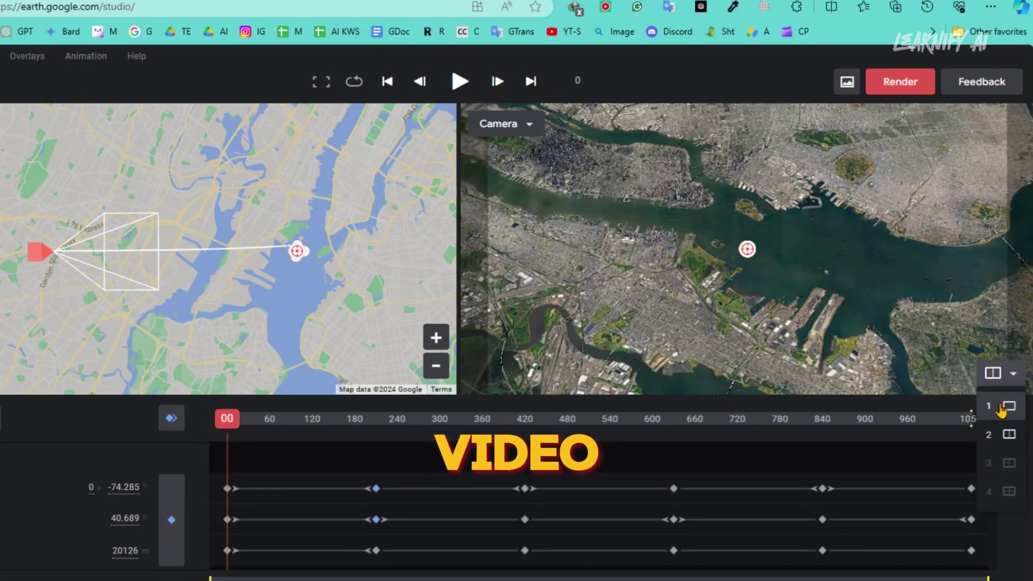
pyautogui.click(1002, 411)
pyautogui.press('space')
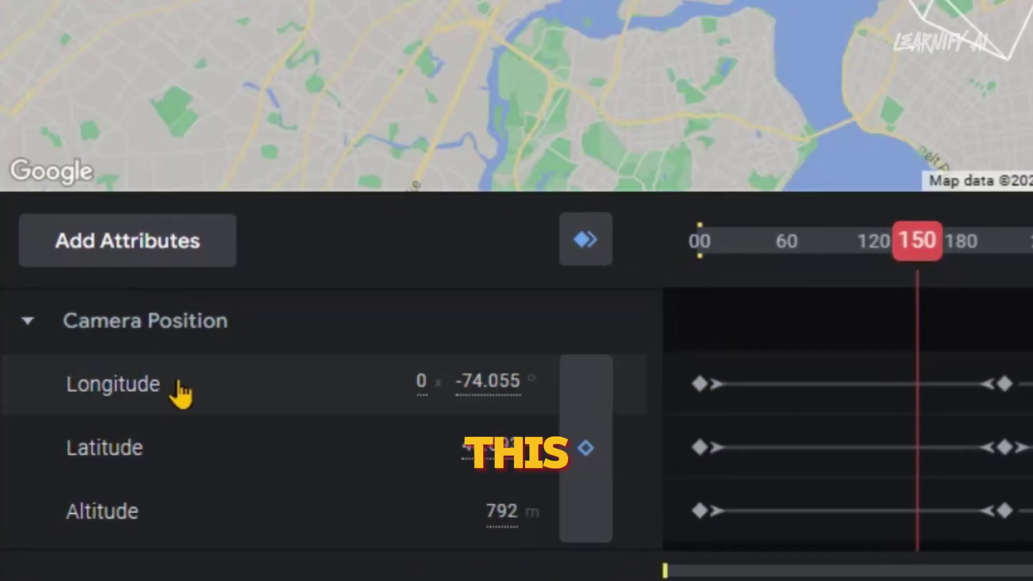
# - In the attribute list, enable the Field of View and Time of Day attributes
pyautogui.click(54, 266)
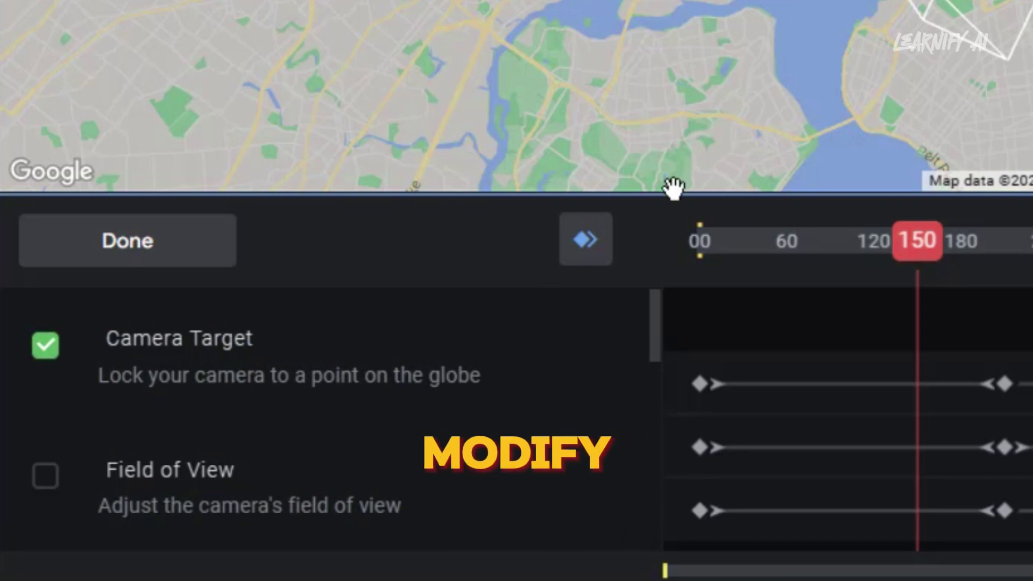
pyautogui.click(47, 484)
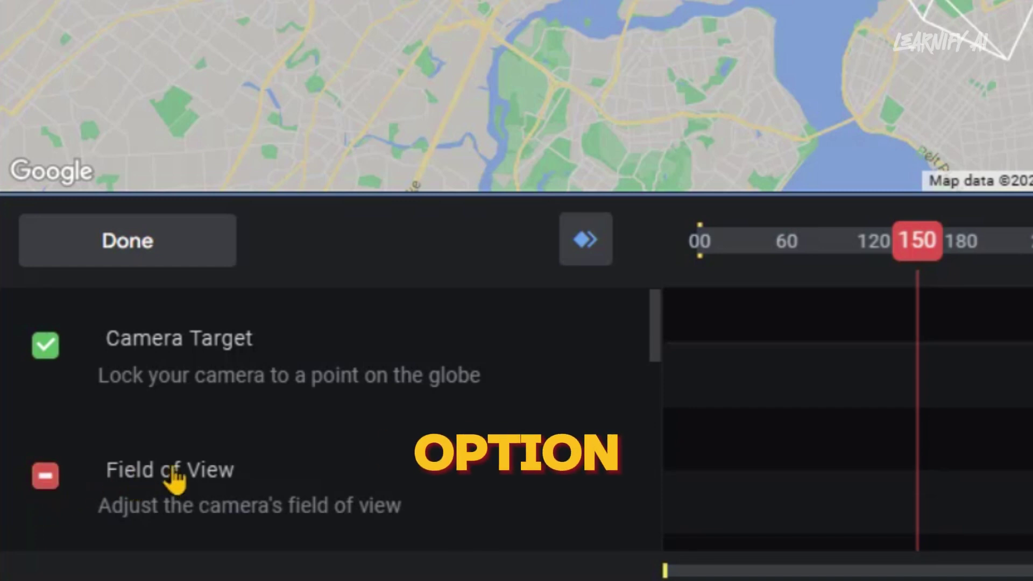
pyautogui.scroll(-2, 439, 452)
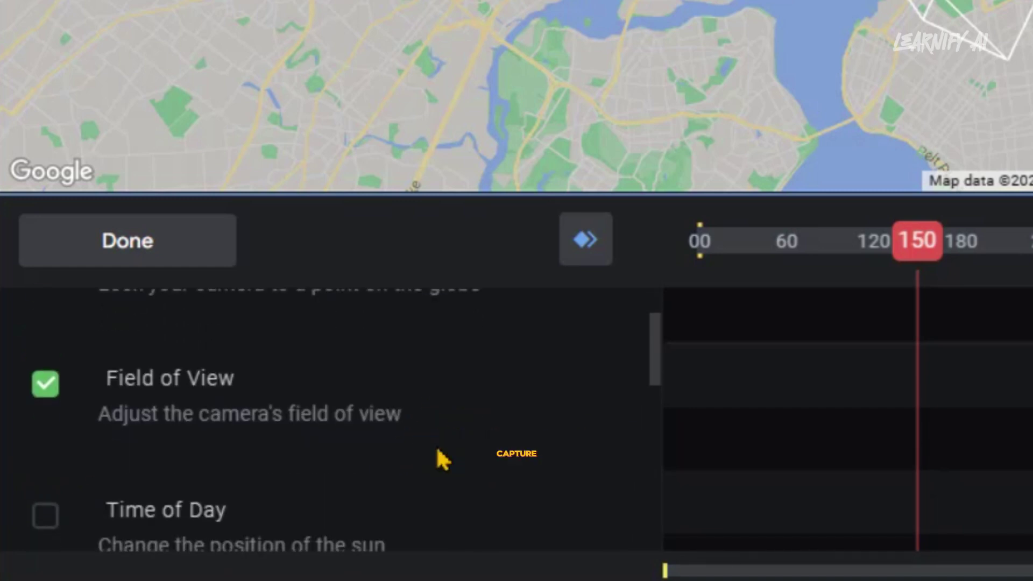
pyautogui.scroll(-2, 438, 457)
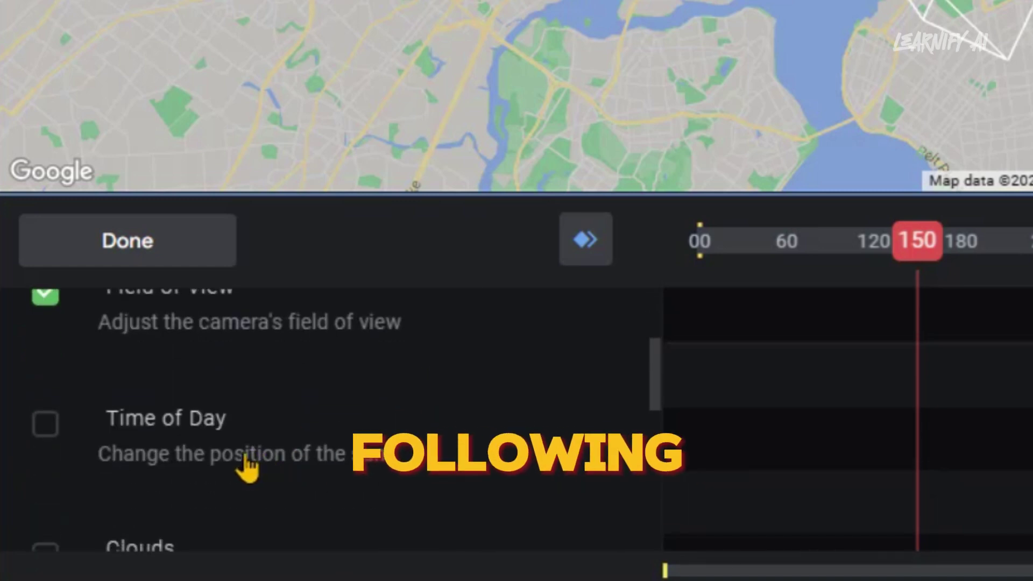
pyautogui.click(50, 424)
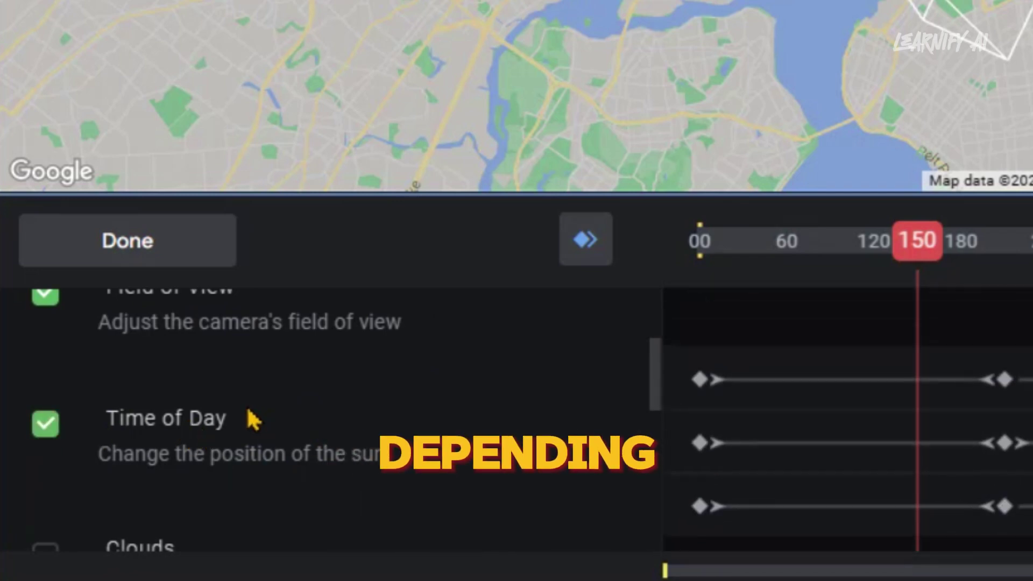
# - Add the Clouds and Ocean Overlay attributes and return to the timeline tracks
pyautogui.scroll(-4, 387, 418)
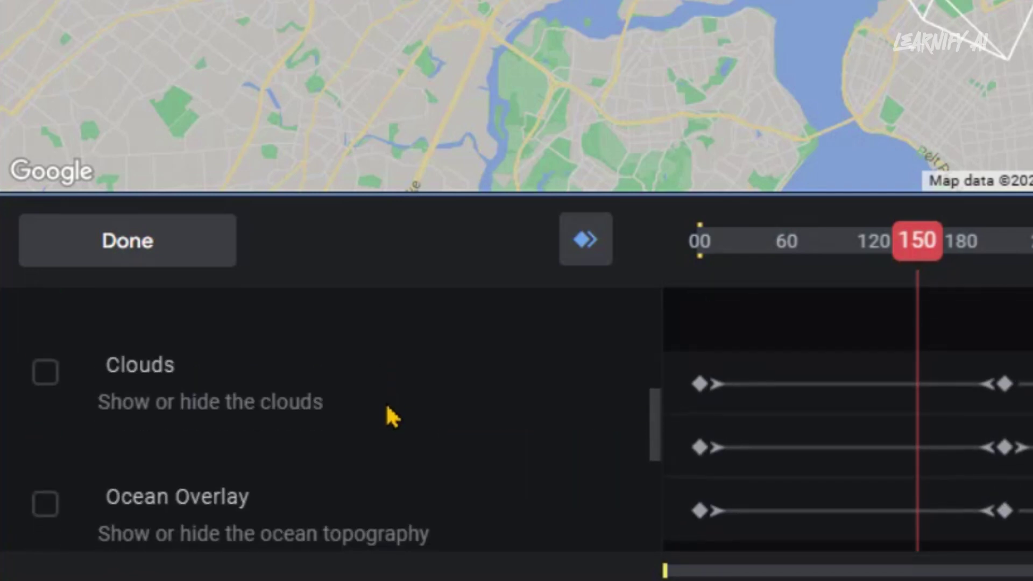
pyautogui.click(46, 372)
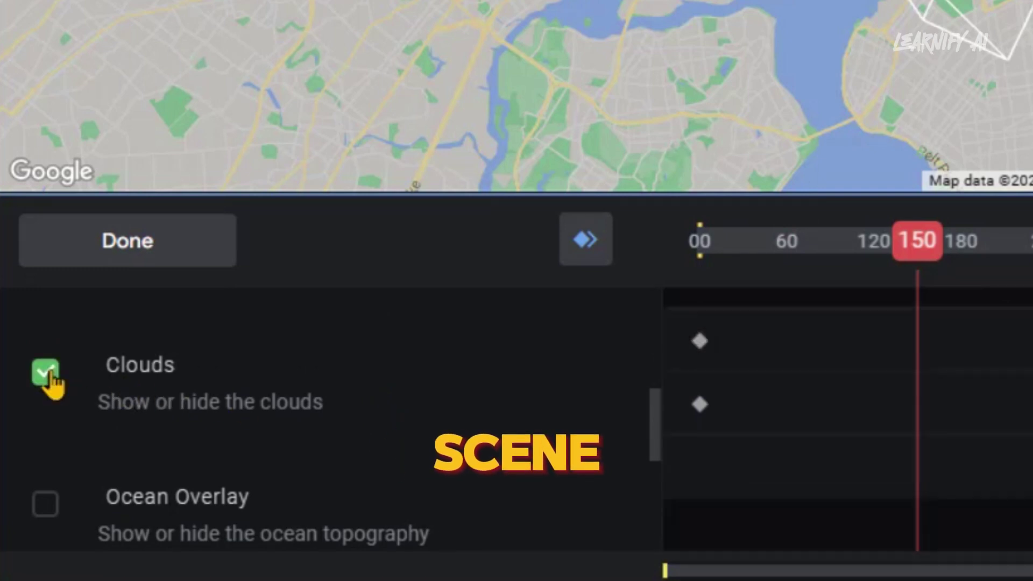
pyautogui.scroll(-2, 357, 414)
pyautogui.scroll(-2, 358, 414)
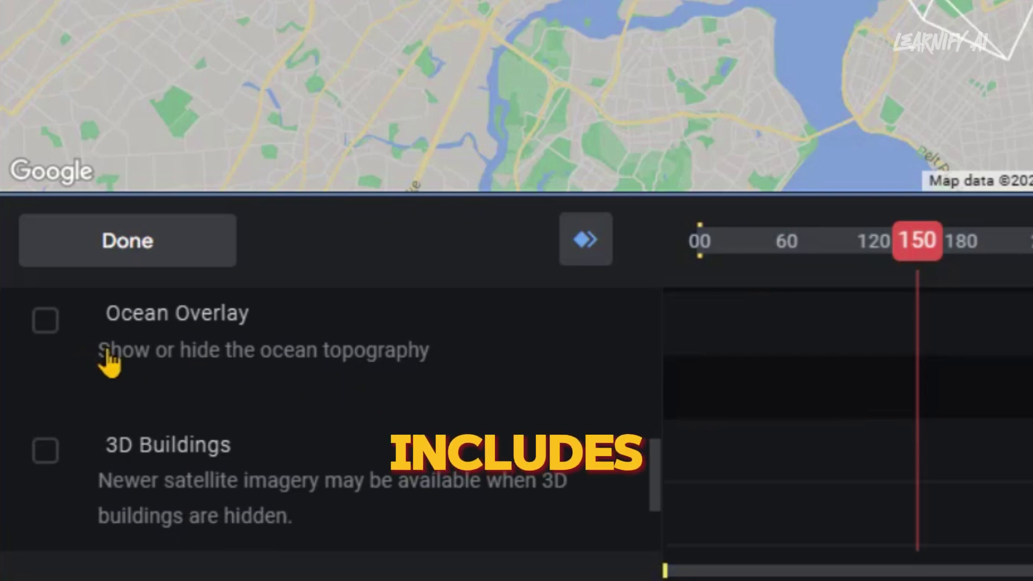
pyautogui.click(55, 330)
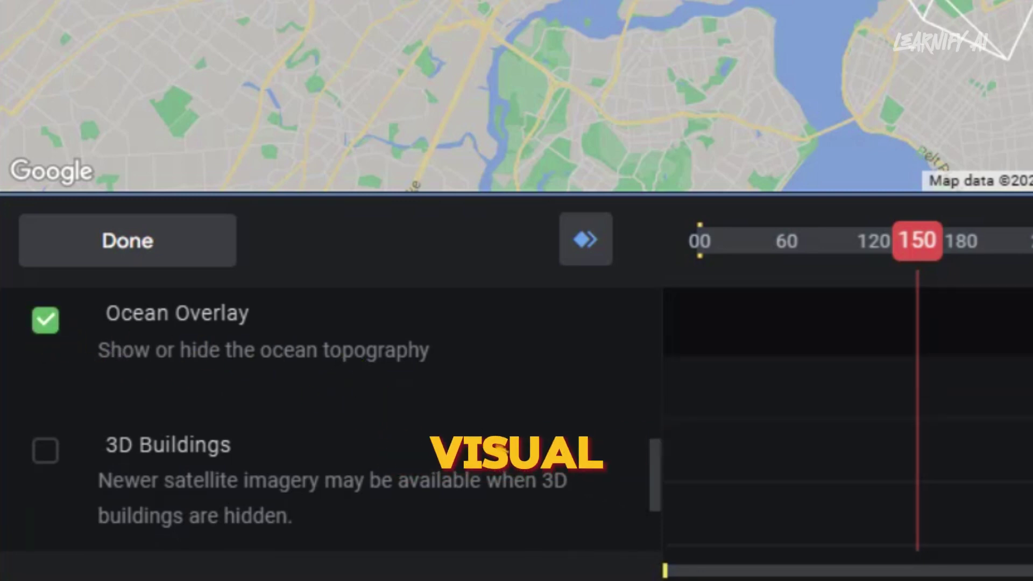
pyautogui.scroll(-3, 494, 435)
pyautogui.scroll(2, 494, 435)
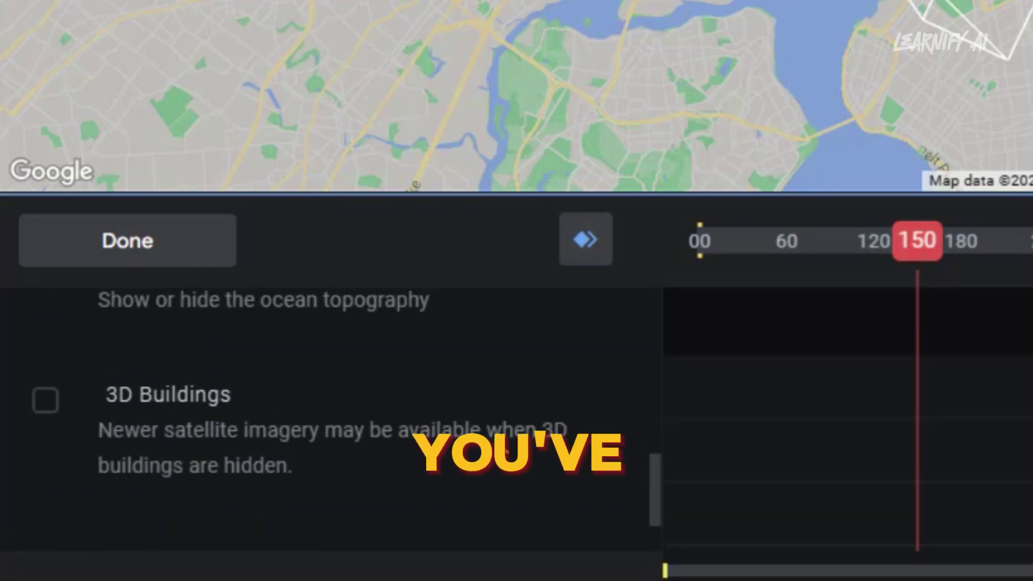
pyautogui.scroll(10, 538, 355)
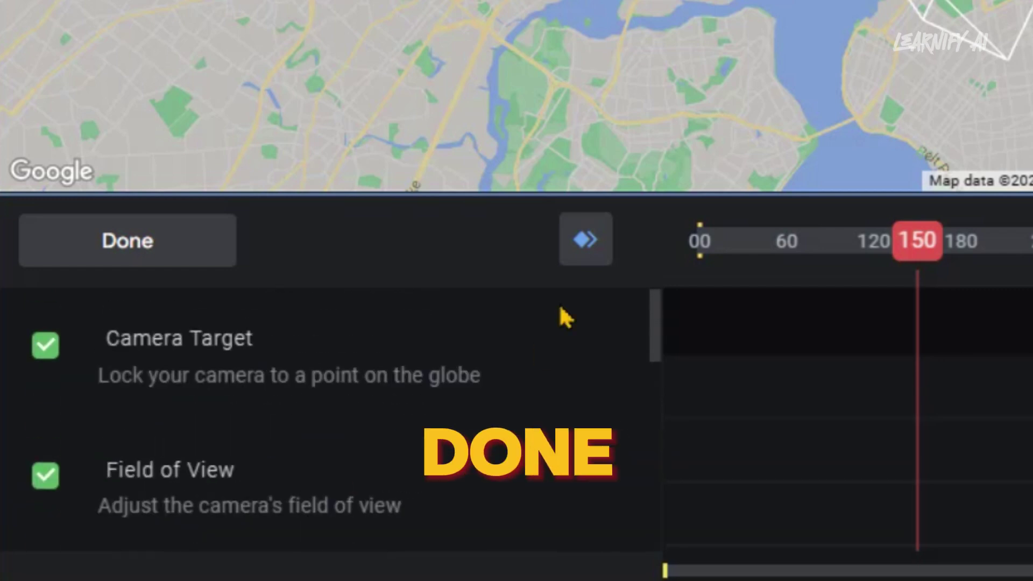
pyautogui.click(204, 253)
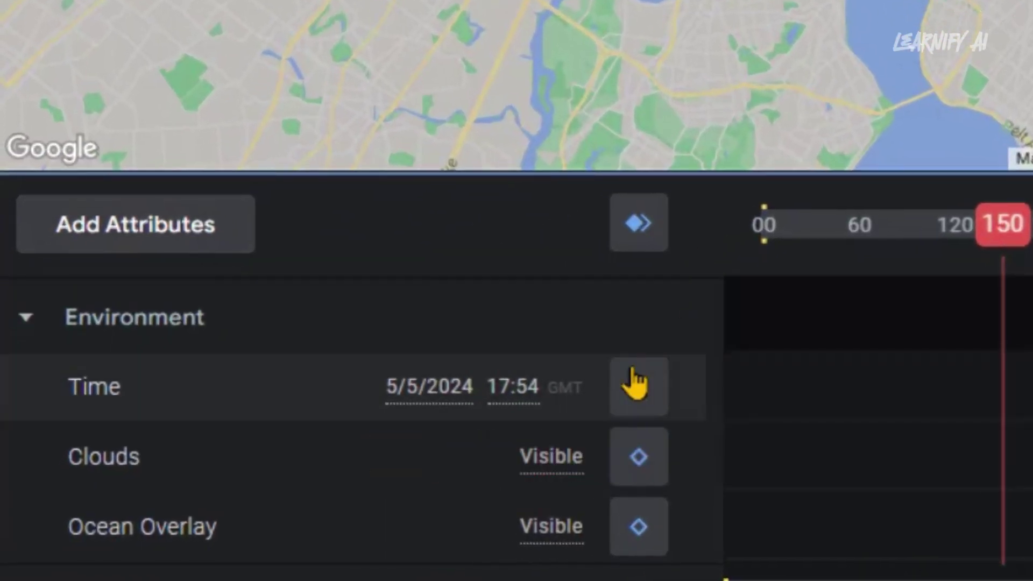
# - Change the Environment time's hour from 10:50 through 14:54 to 23:54 GMT on 5/5/2024
pyautogui.moveTo(549, 395); pyautogui.dragTo(495, 387)
pyautogui.click(495, 387)
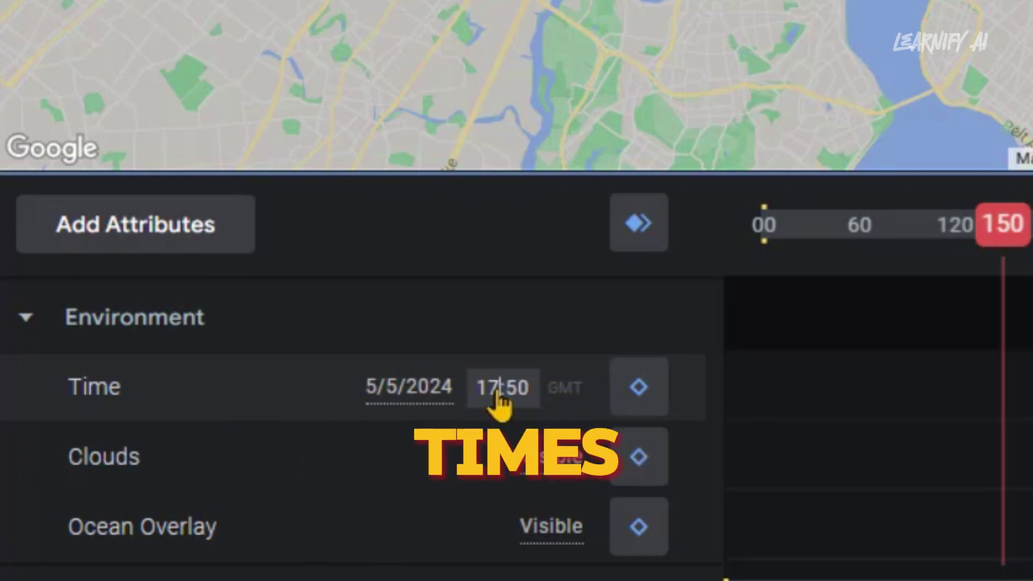
pyautogui.write('10')
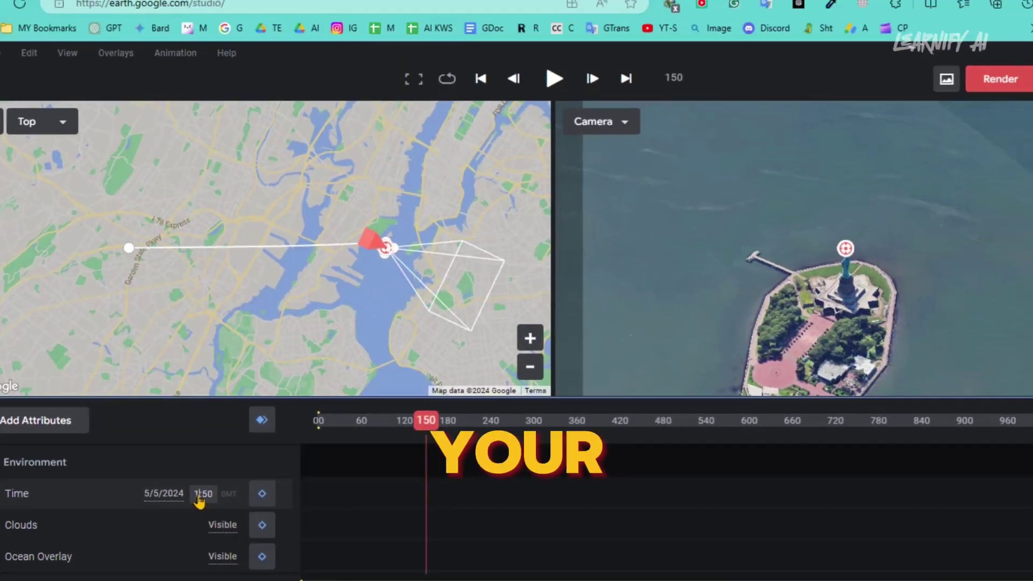
pyautogui.press('Return')
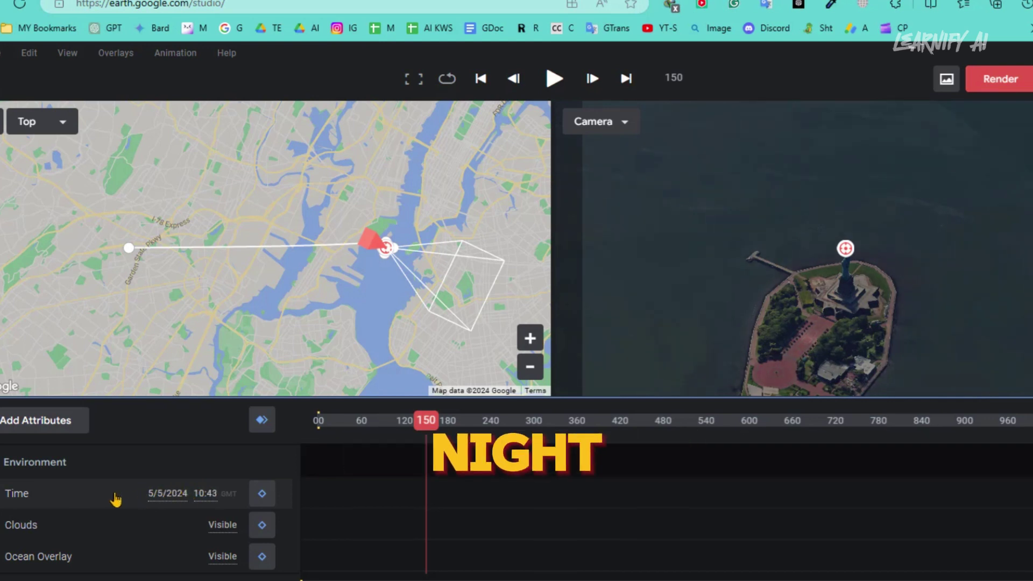
pyautogui.click(200, 495)
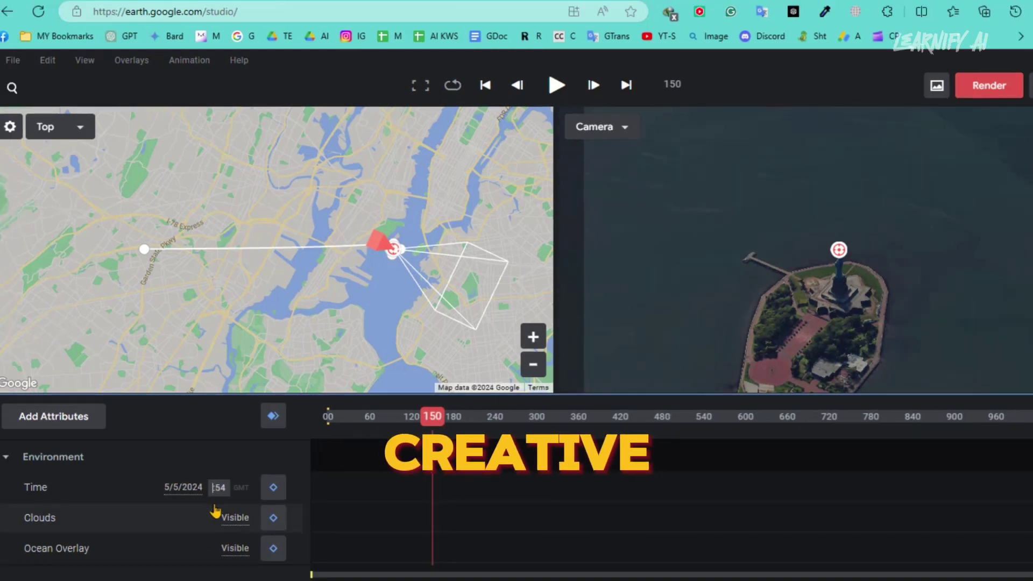
pyautogui.press('Return')
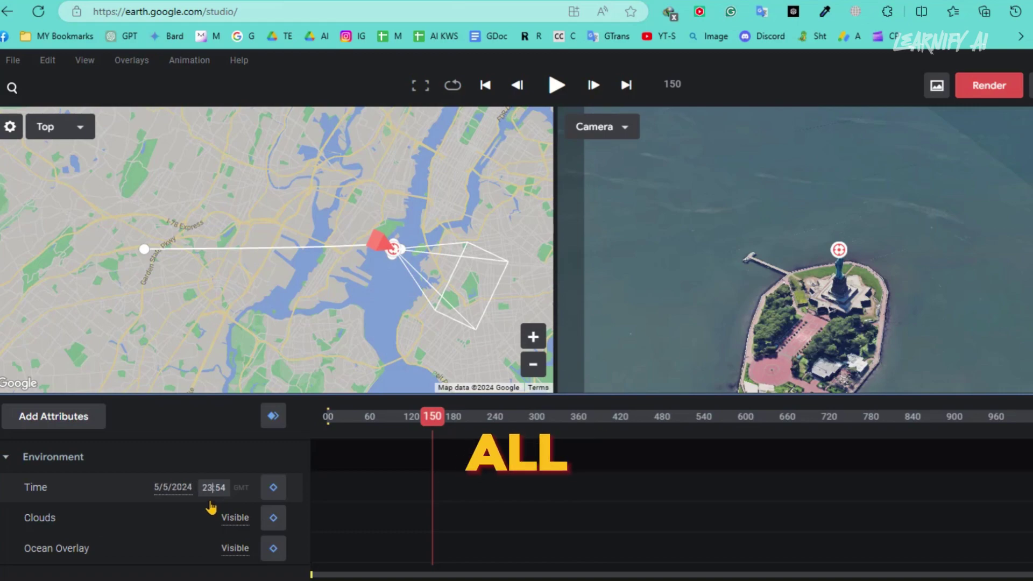
pyautogui.write('3')
pyautogui.press('Return')
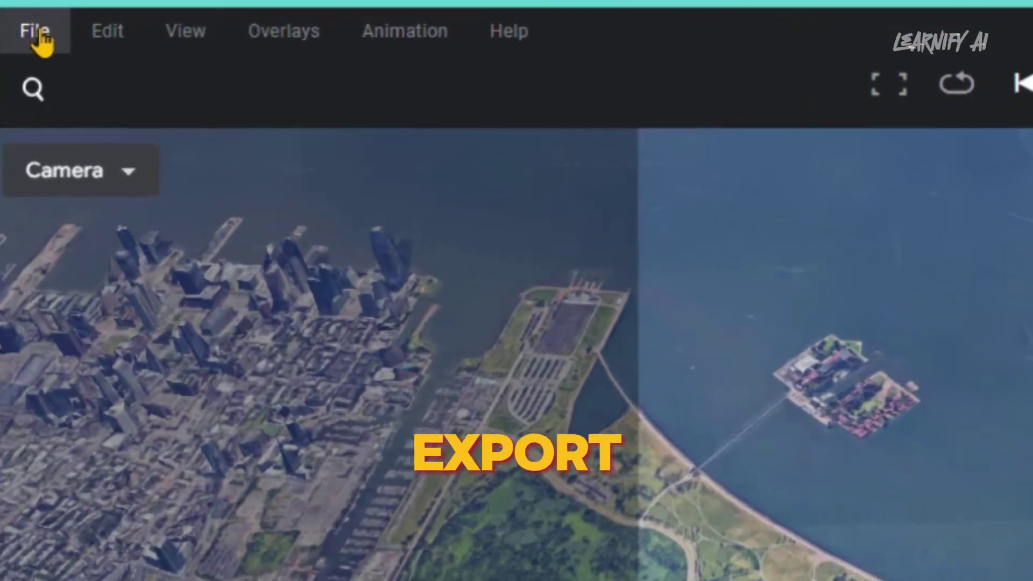
# - In Project Settings, keep Earth as the world and set duration units to Timecode (00:35:00)
pyautogui.click(19, 67)
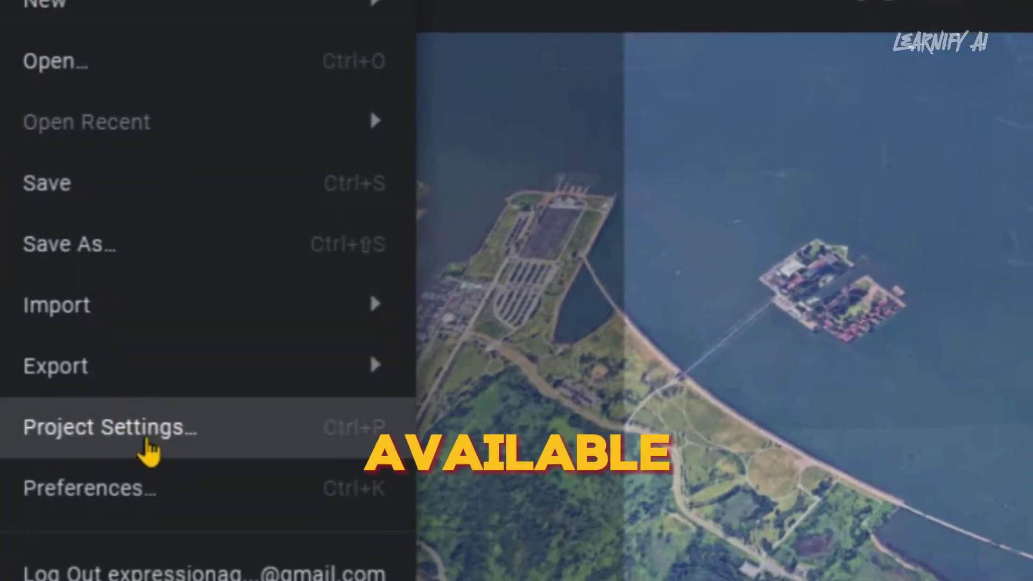
pyautogui.click(200, 429)
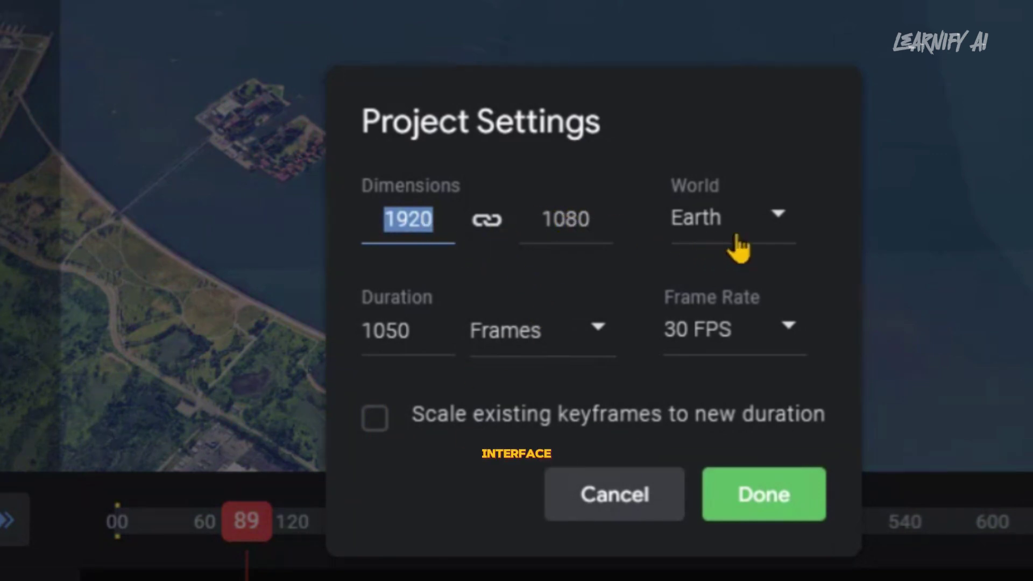
pyautogui.click(758, 248)
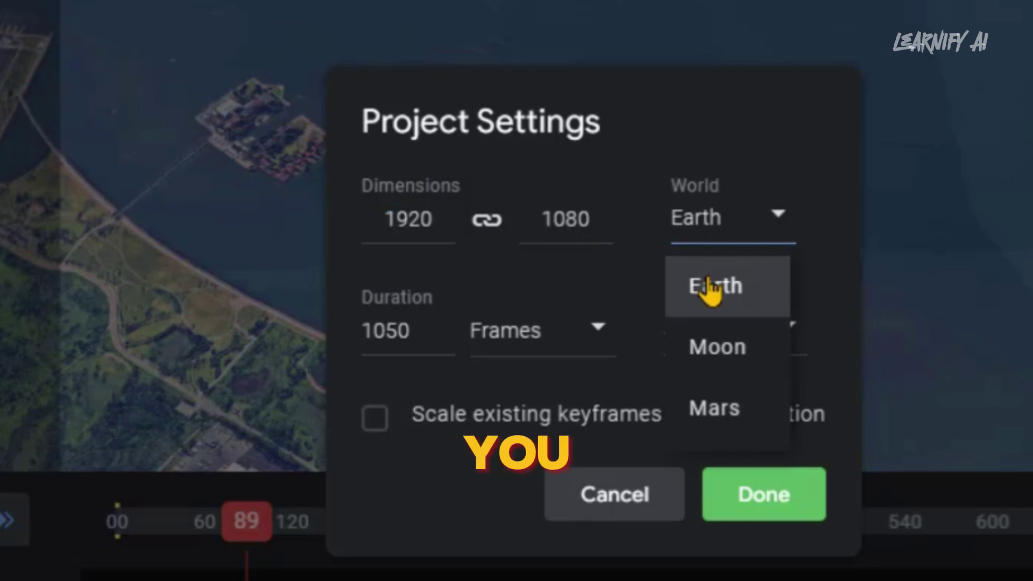
pyautogui.click(712, 288)
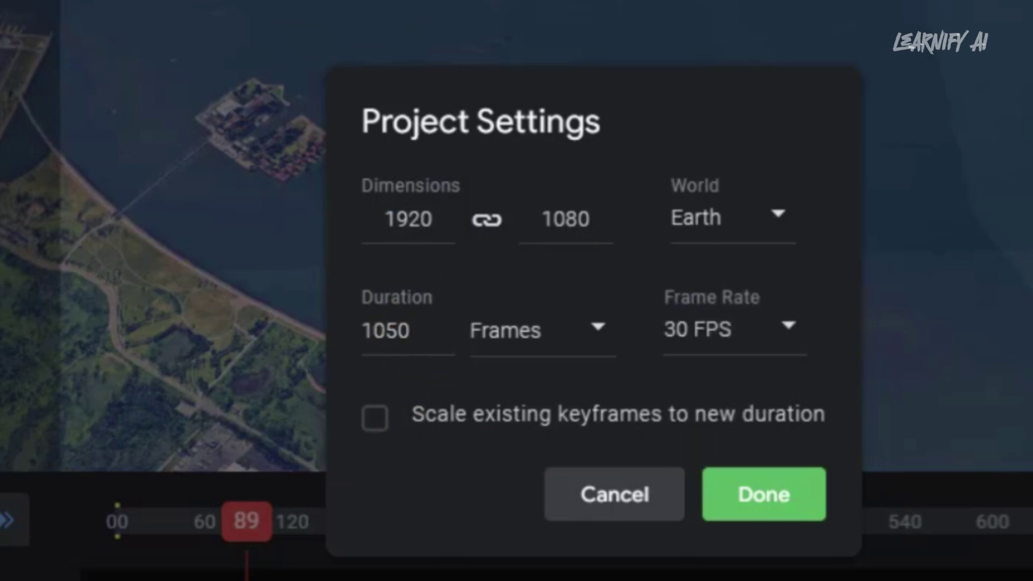
pyautogui.click(496, 327)
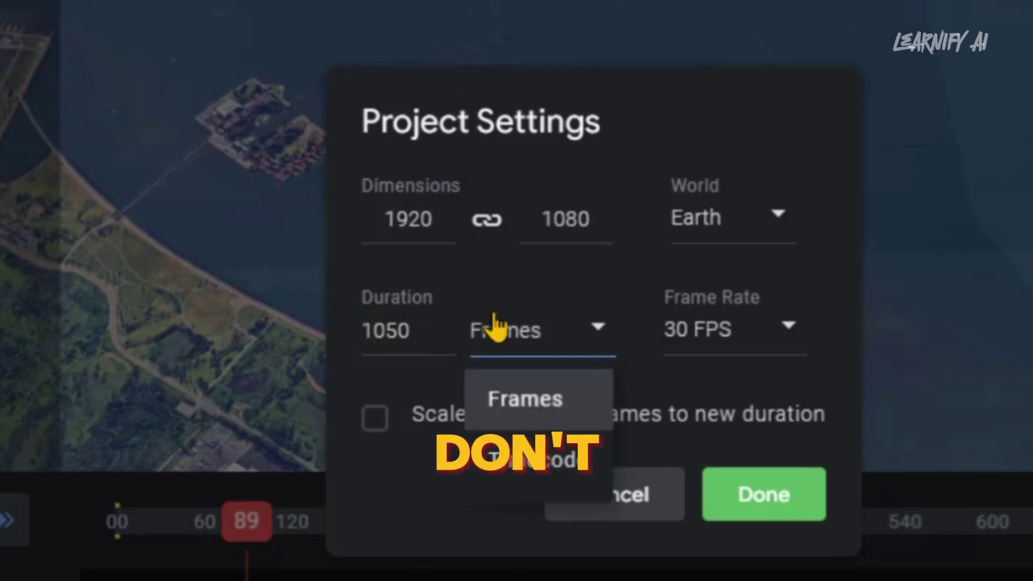
pyautogui.click(526, 477)
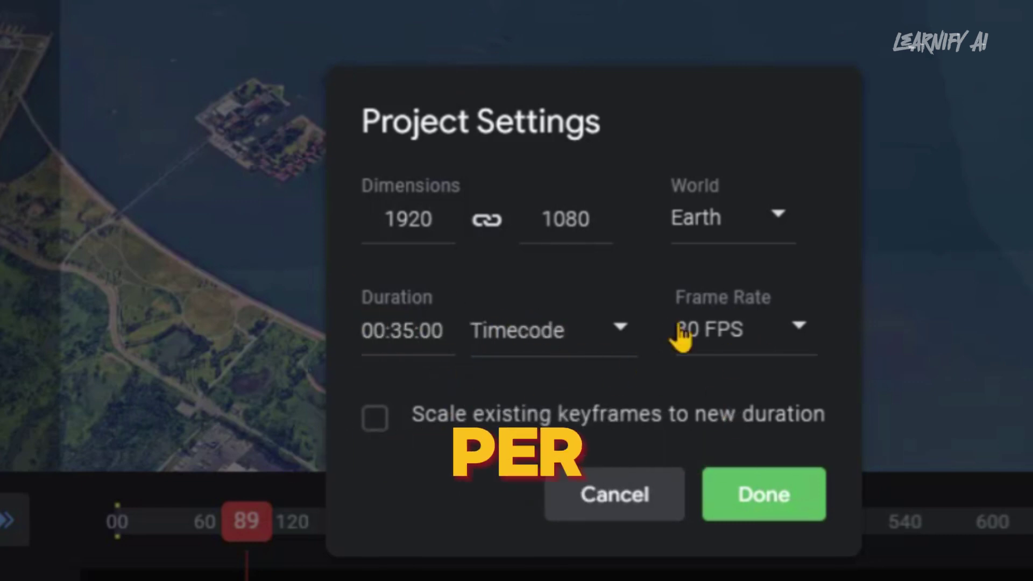
# - Briefly try 60 FPS, return the frame rate to 30 FPS and apply the settings
pyautogui.click(756, 352)
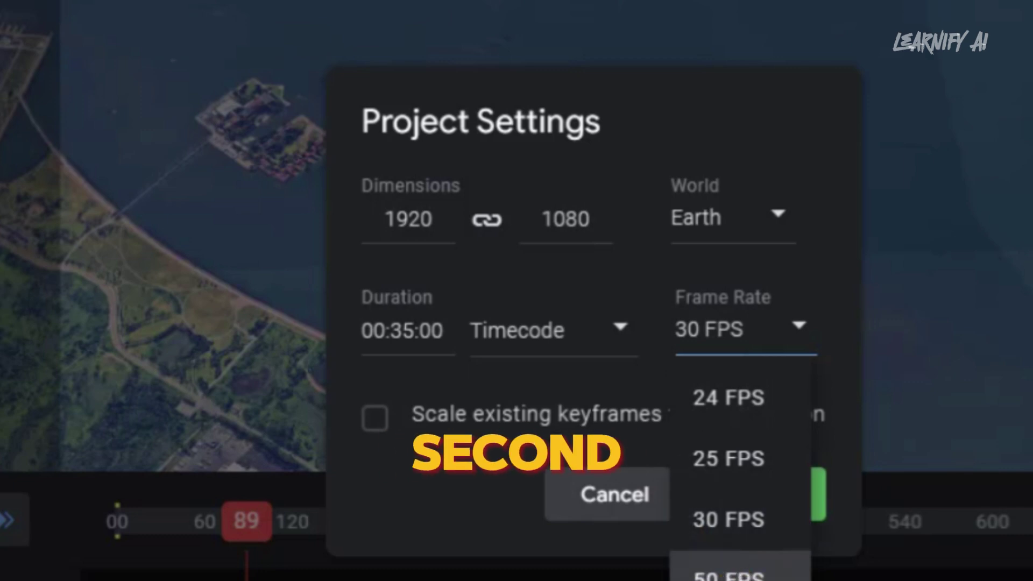
pyautogui.click(700, 525)
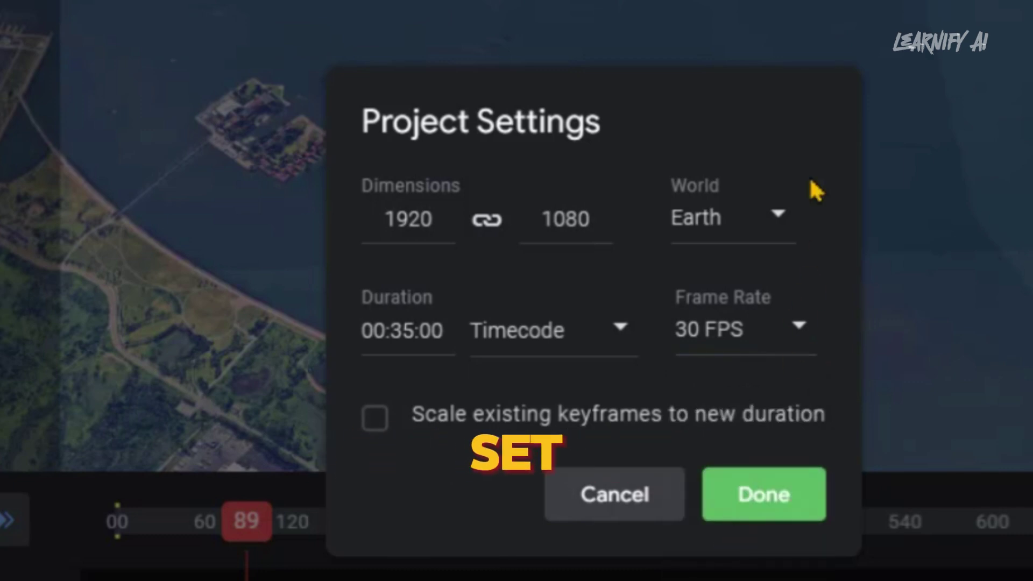
pyautogui.click(721, 328)
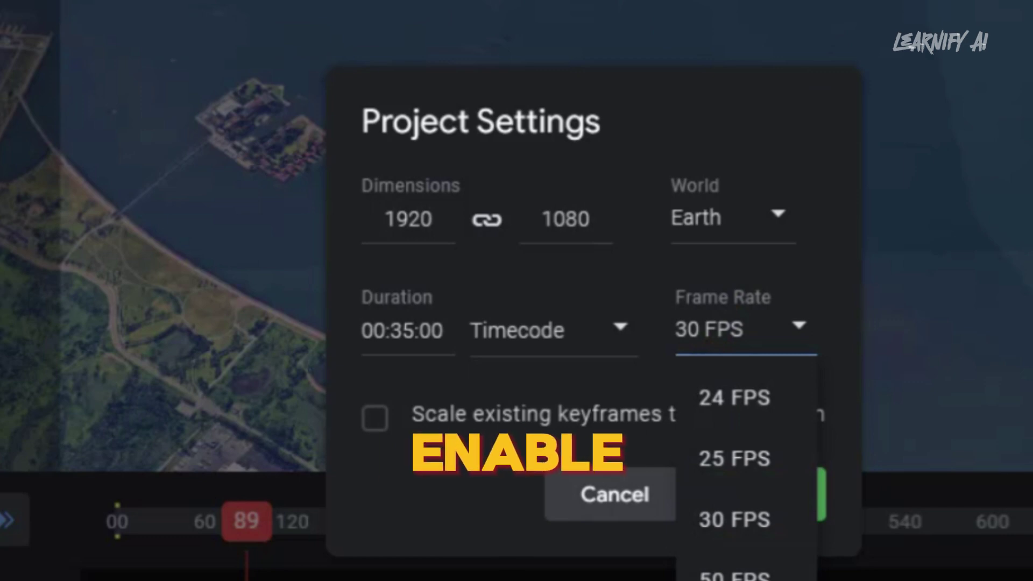
pyautogui.press('Down')
pyautogui.press('Down')
pyautogui.press('Return')
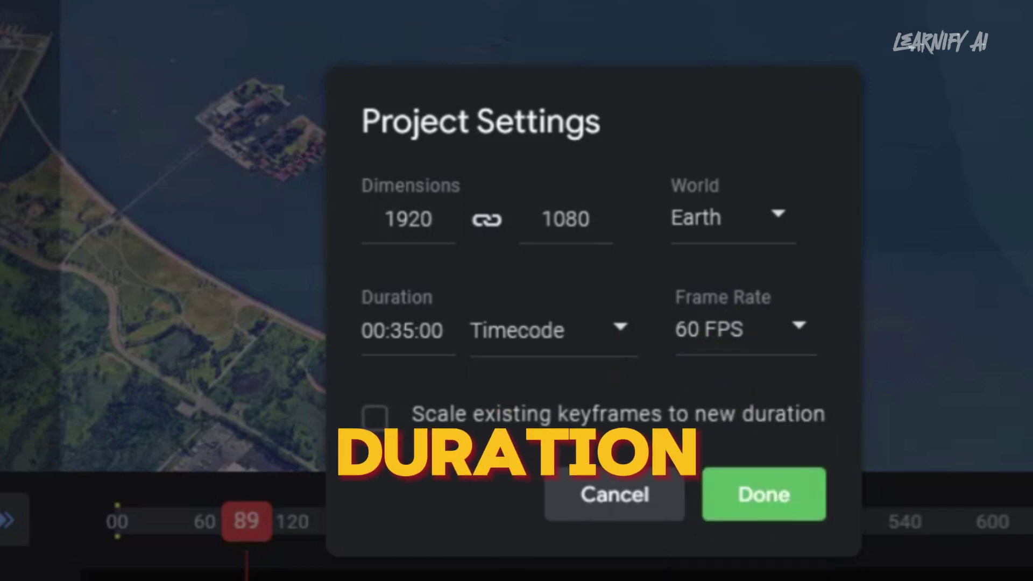
pyautogui.click(701, 331)
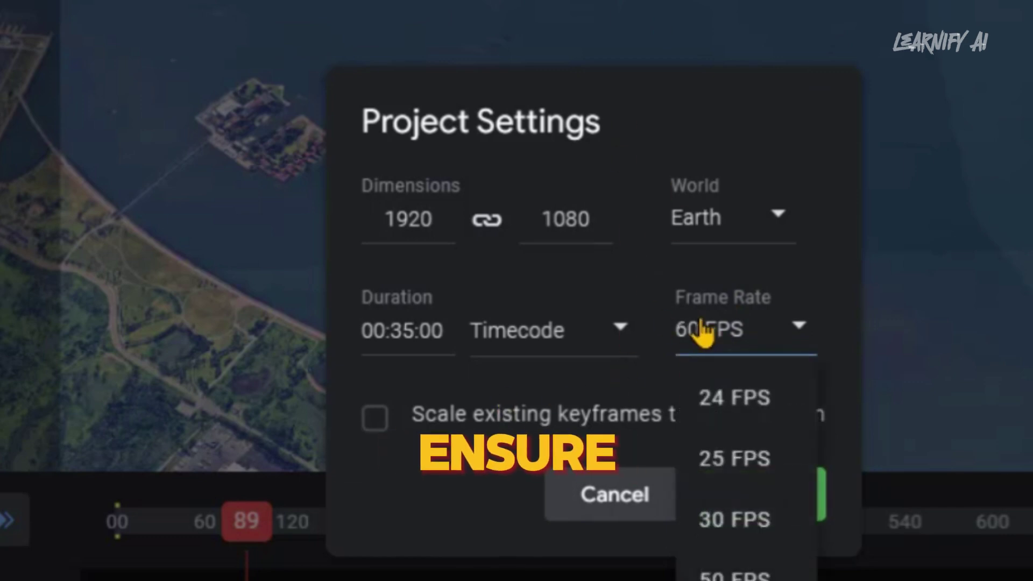
pyautogui.click(698, 517)
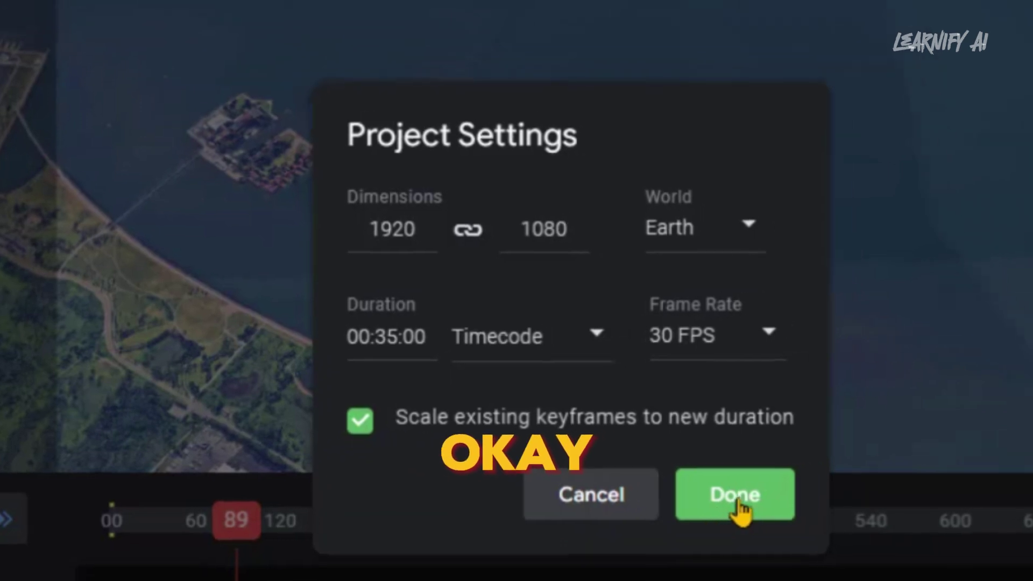
pyautogui.click(756, 519)
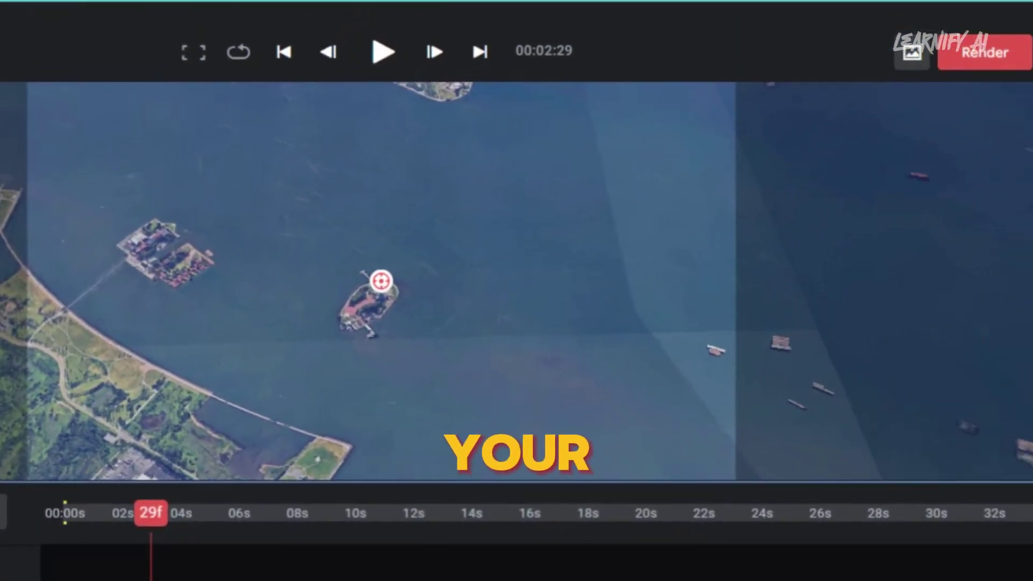